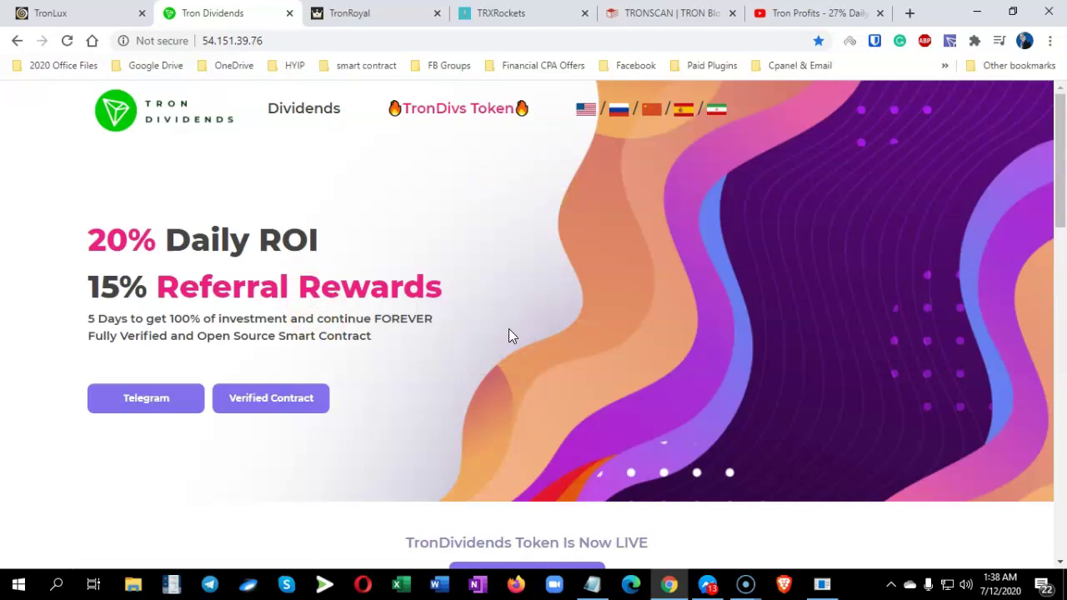
Switch to the TRONSCAN page of the TronProfits contract and examine its overview.
{"action": "left_click", "coordinate": [671, 12]}
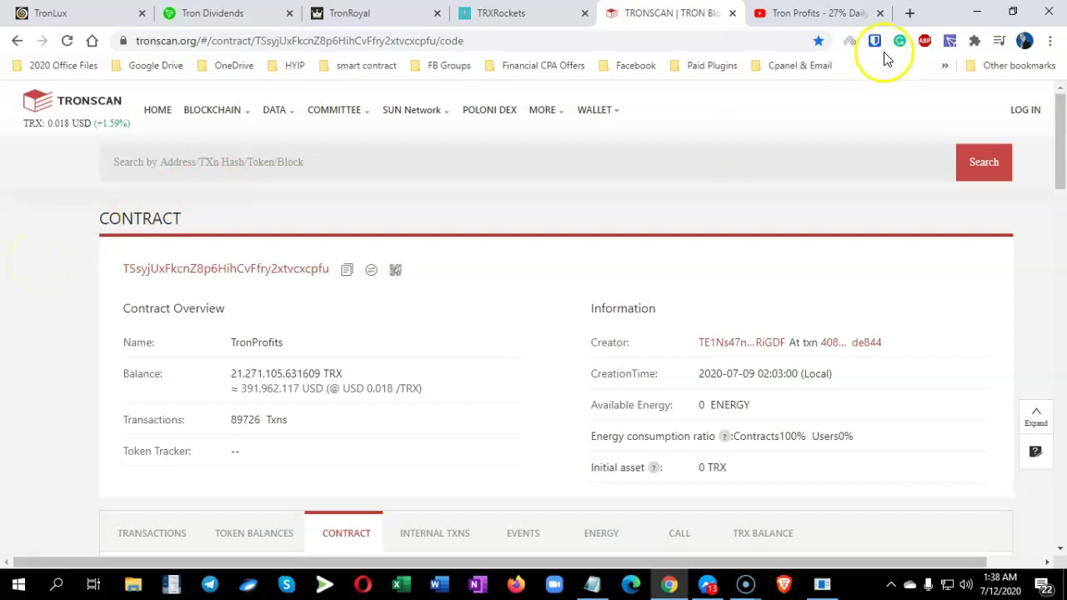
{"action": "mouse_move", "coordinate": [308, 143]}
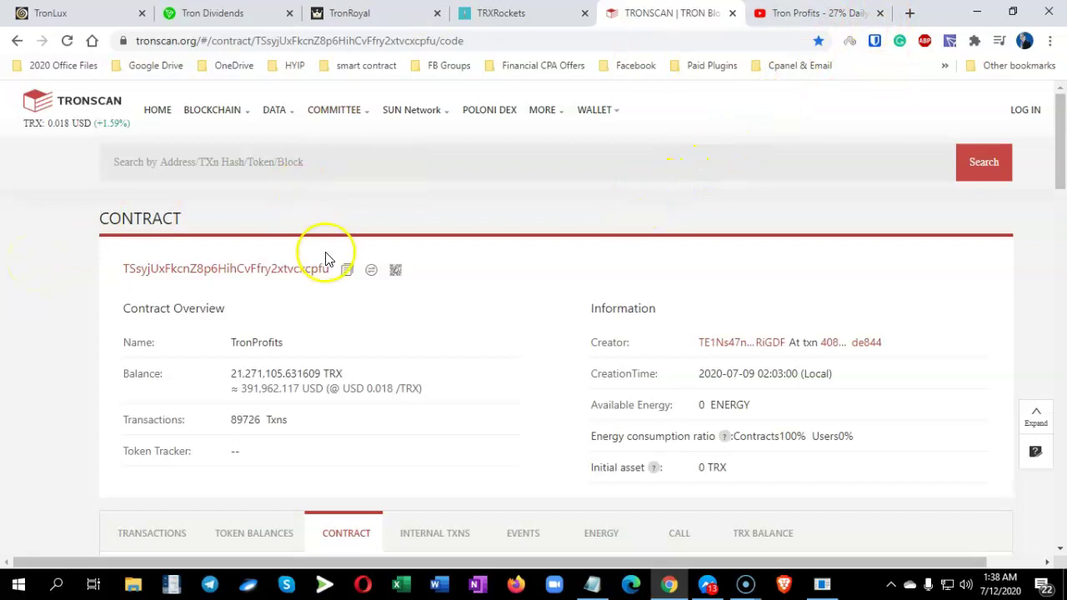
{"action": "mouse_move", "coordinate": [262, 111]}
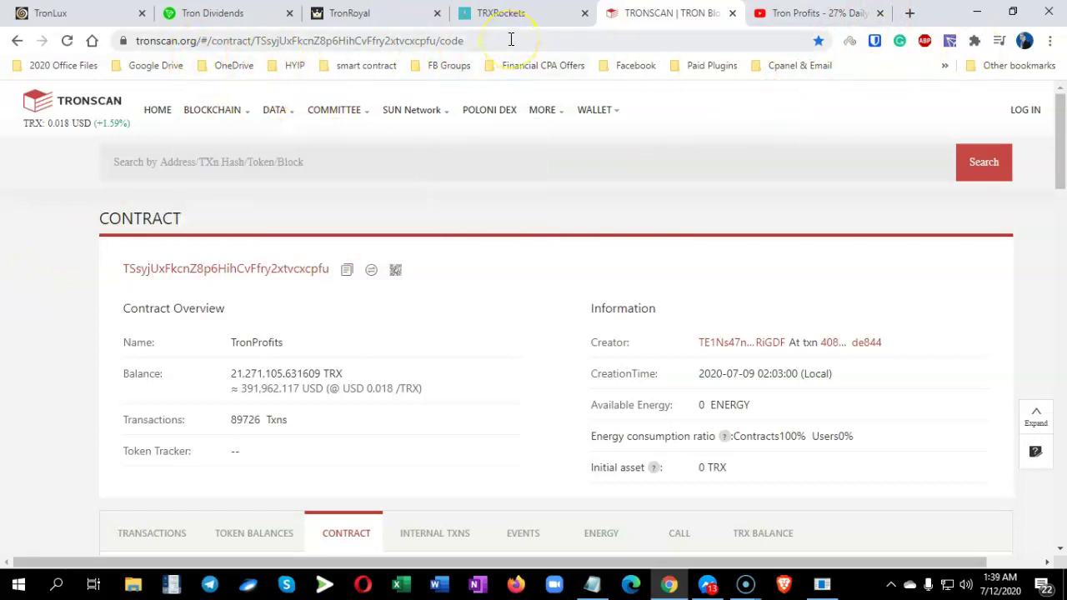
{"action": "left_click", "coordinate": [483, 102]}
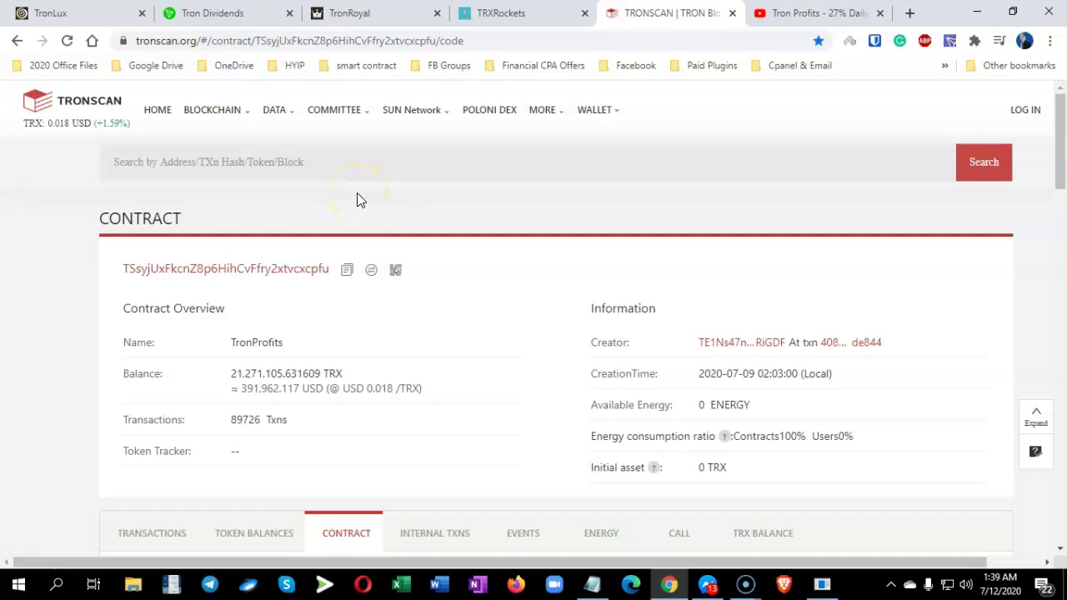
Open the Tron Income site in a new tab from the smart contract bookmarks.
{"action": "left_click", "coordinate": [246, 13]}
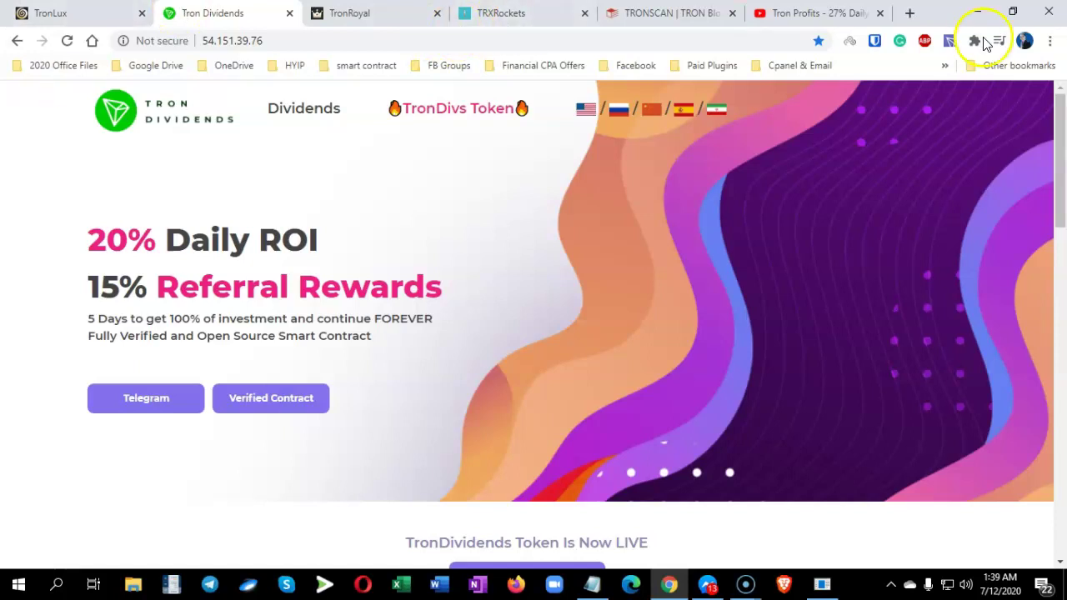
{"action": "left_click", "coordinate": [908, 11]}
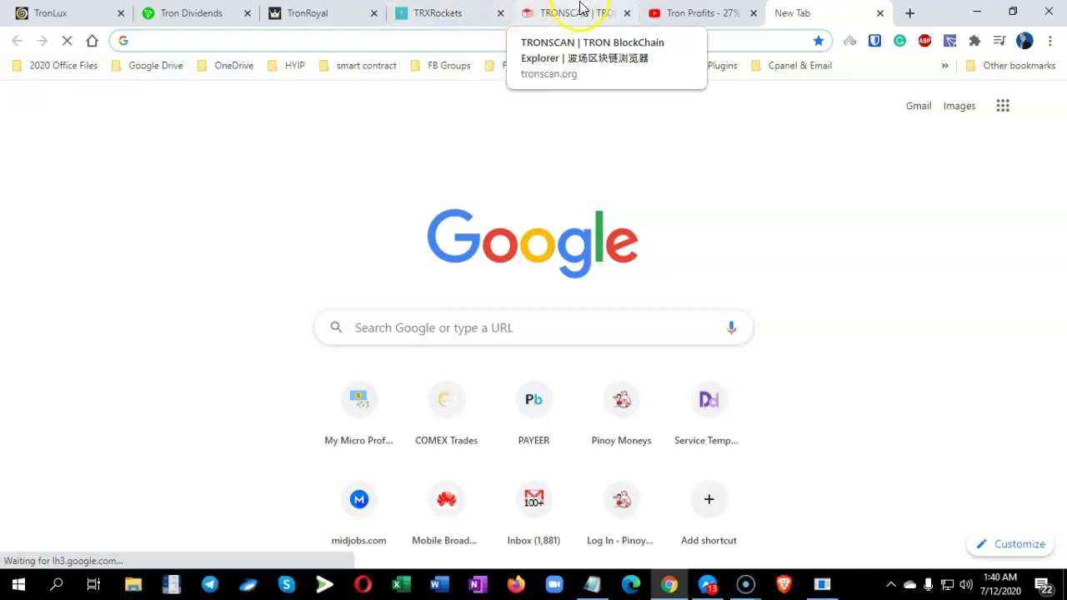
{"action": "left_click", "coordinate": [359, 72]}
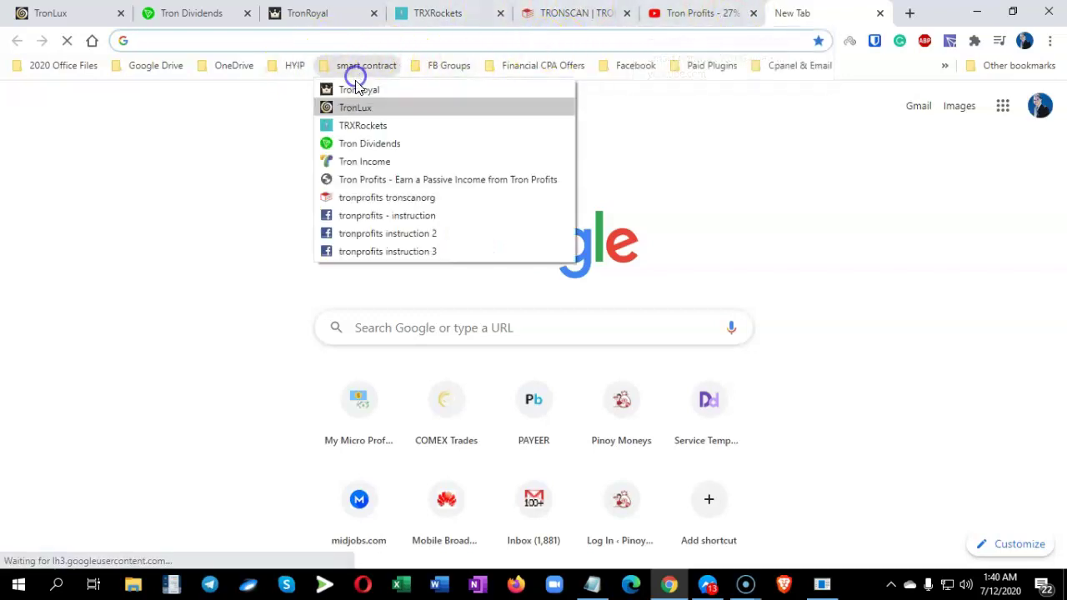
{"action": "left_click", "coordinate": [369, 161]}
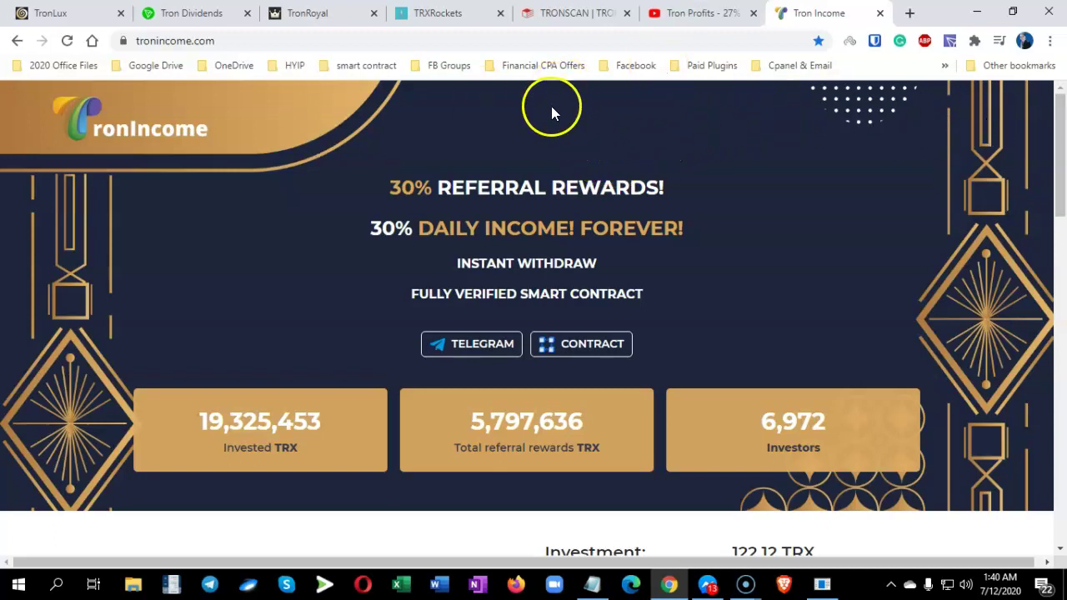
Return to the TRONSCAN contract page and review the received TRX transactions in the browser's wallet extension.
{"action": "left_click", "coordinate": [571, 13]}
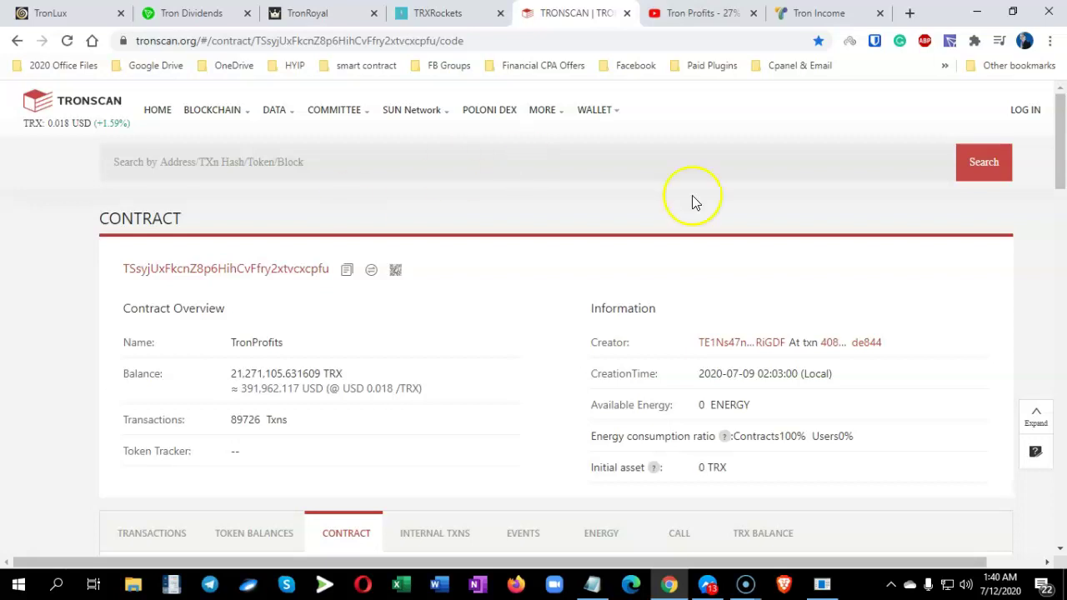
{"action": "left_click", "coordinate": [948, 46]}
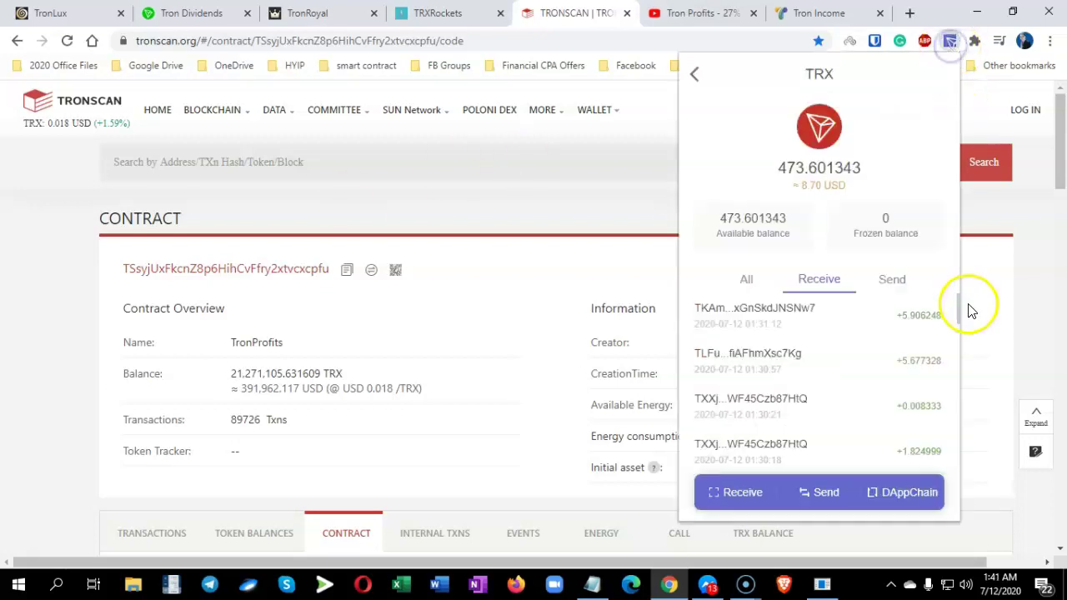
{"action": "scroll", "coordinate": [958, 310], "scroll_direction": "down", "scroll_amount": 8}
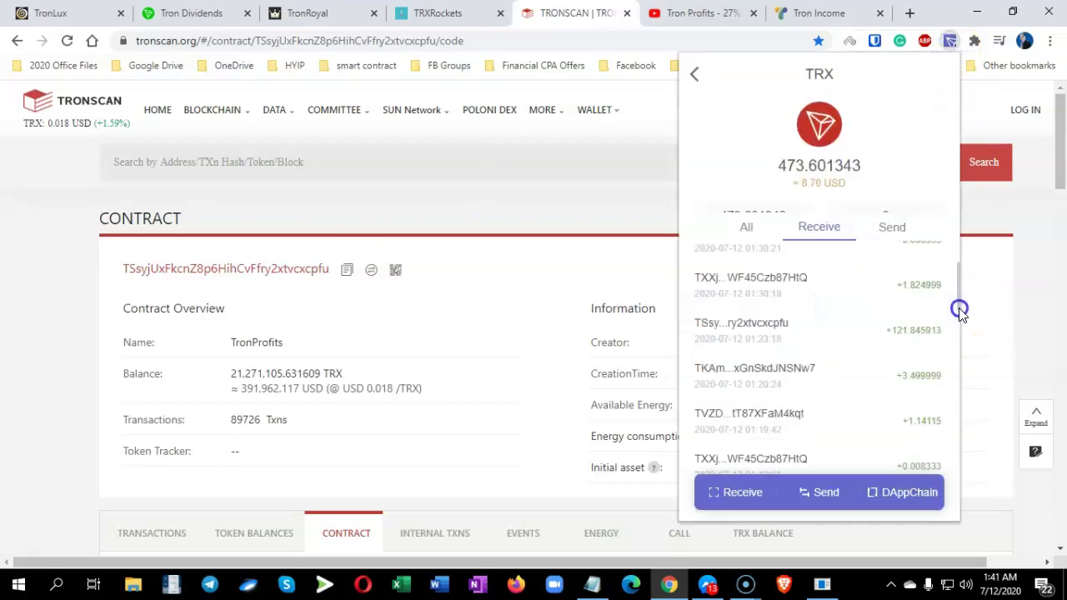
{"action": "left_click_drag", "start_coordinate": [956, 238], "coordinate": [965, 113]}
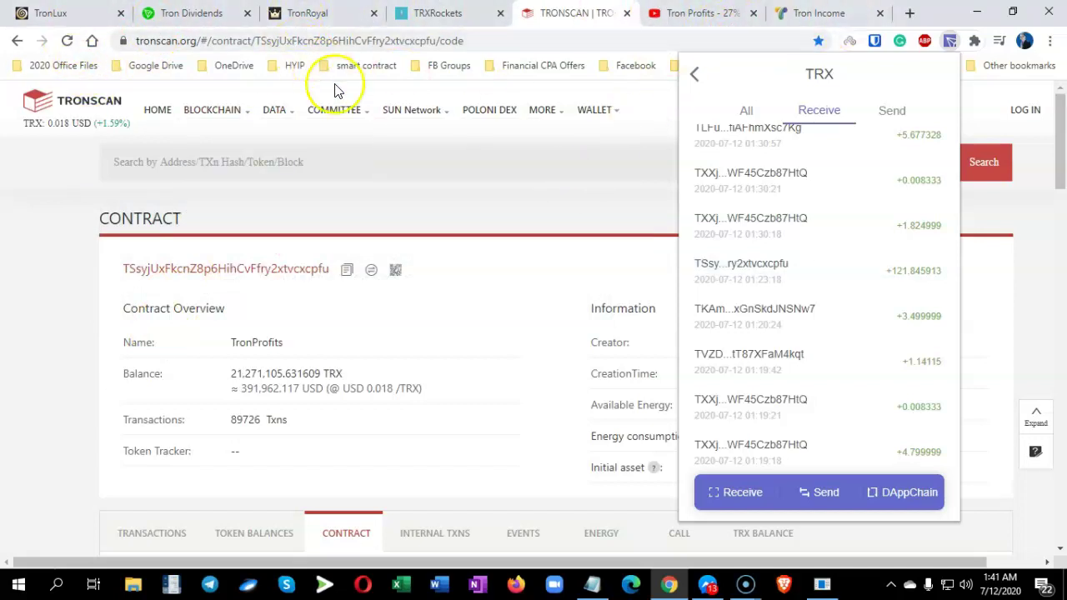
{"action": "mouse_move", "coordinate": [333, 109]}
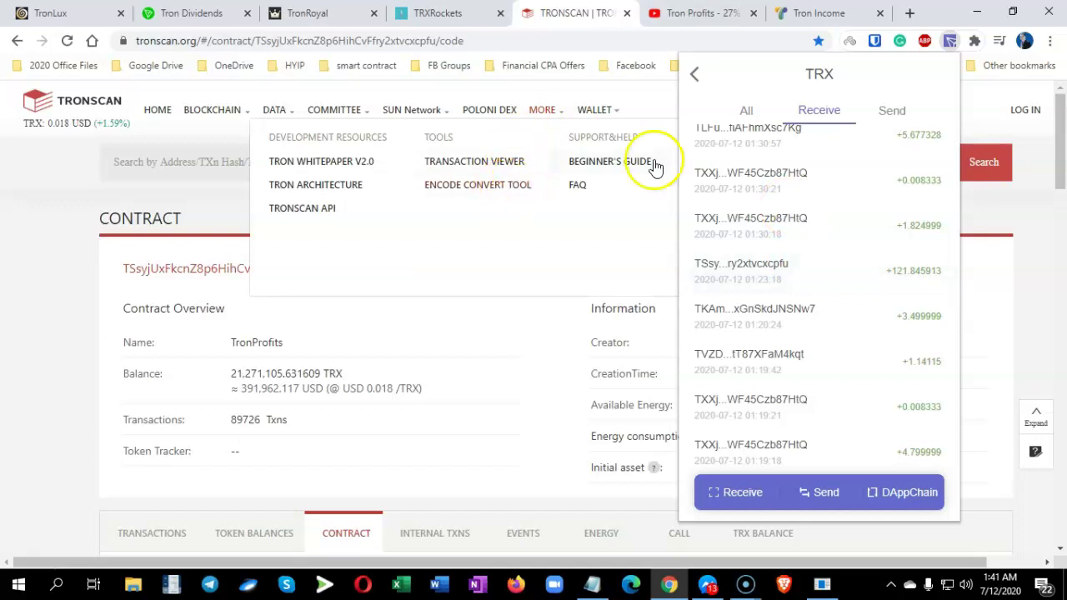
{"action": "left_click", "coordinate": [86, 208]}
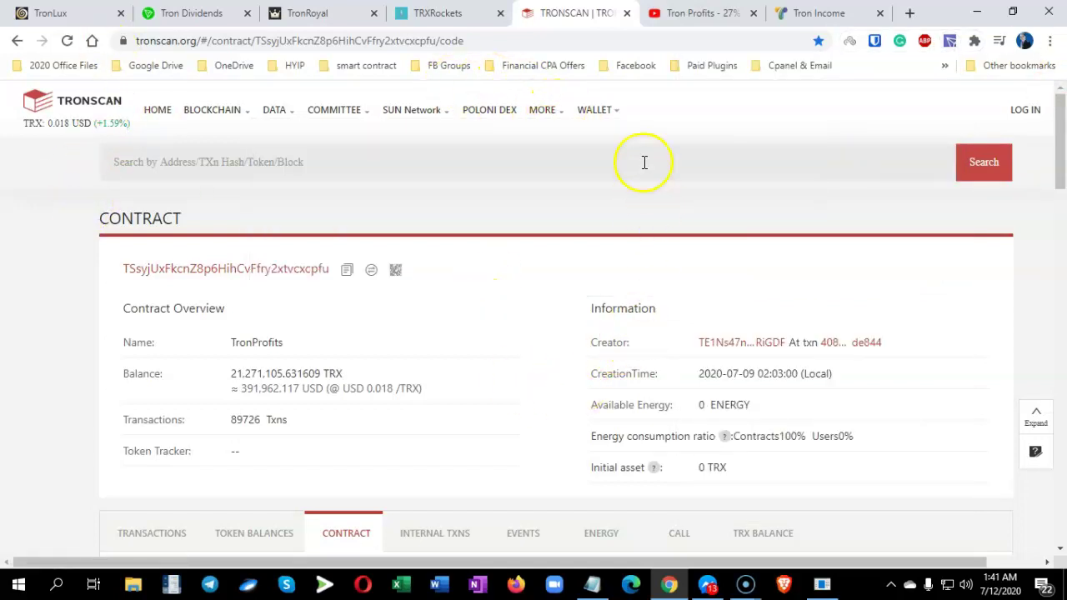
Show the TRONSCAN page behind the mirrored vivo 1906 phone and open the TRX wallet app on the phone.
{"action": "mouse_move", "coordinate": [625, 125]}
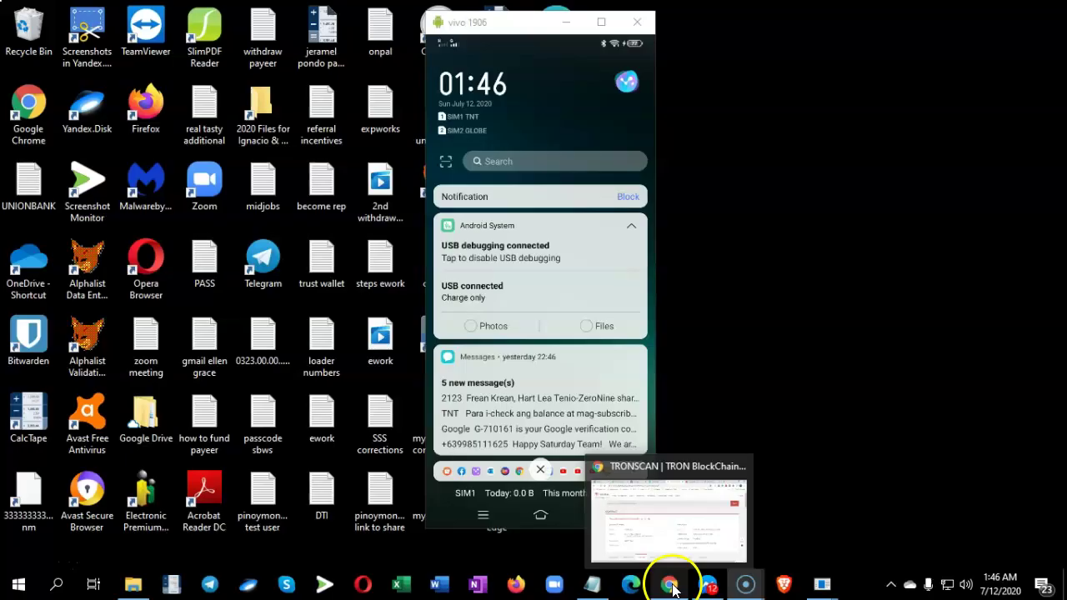
{"action": "left_click", "coordinate": [672, 582]}
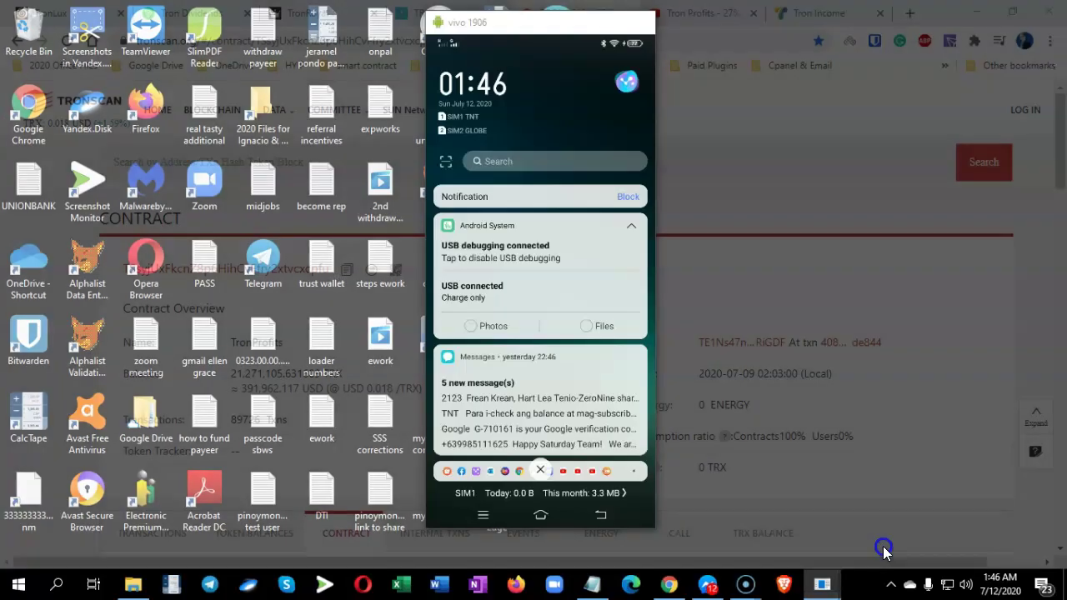
{"action": "left_click", "coordinate": [883, 546]}
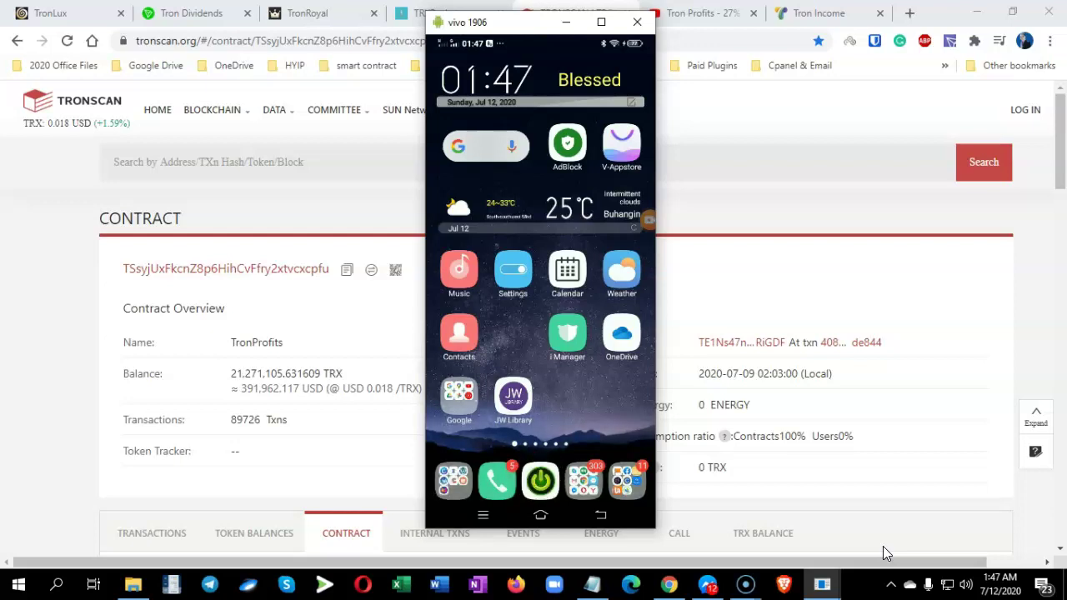
{"action": "left_click", "coordinate": [627, 483]}
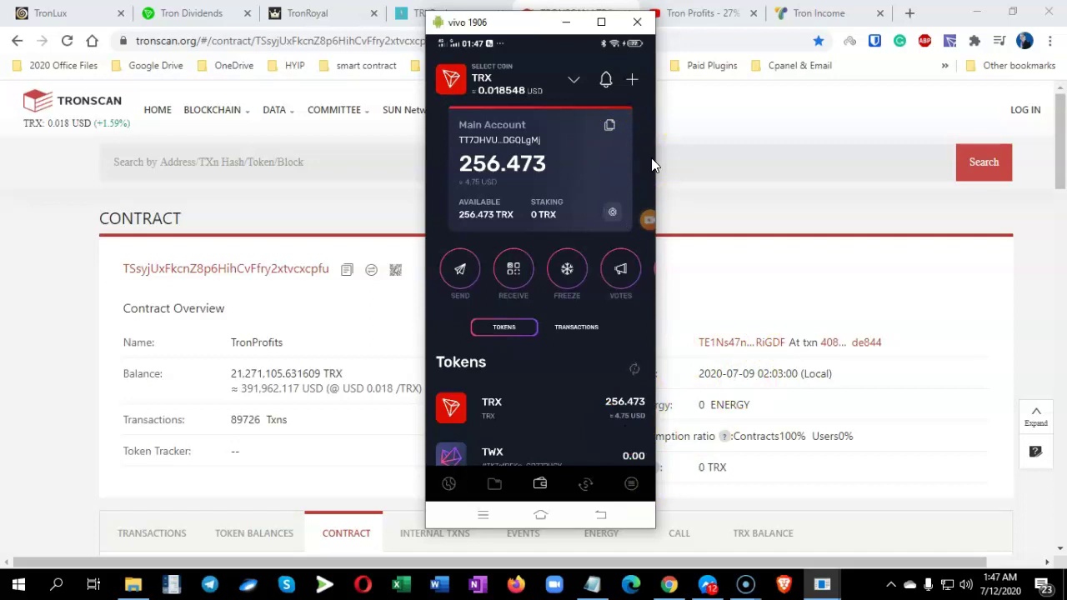
Open the phone wallet's Backup wallet section by entering the security PIN, and minimize the phone window.
{"action": "left_click", "coordinate": [631, 484]}
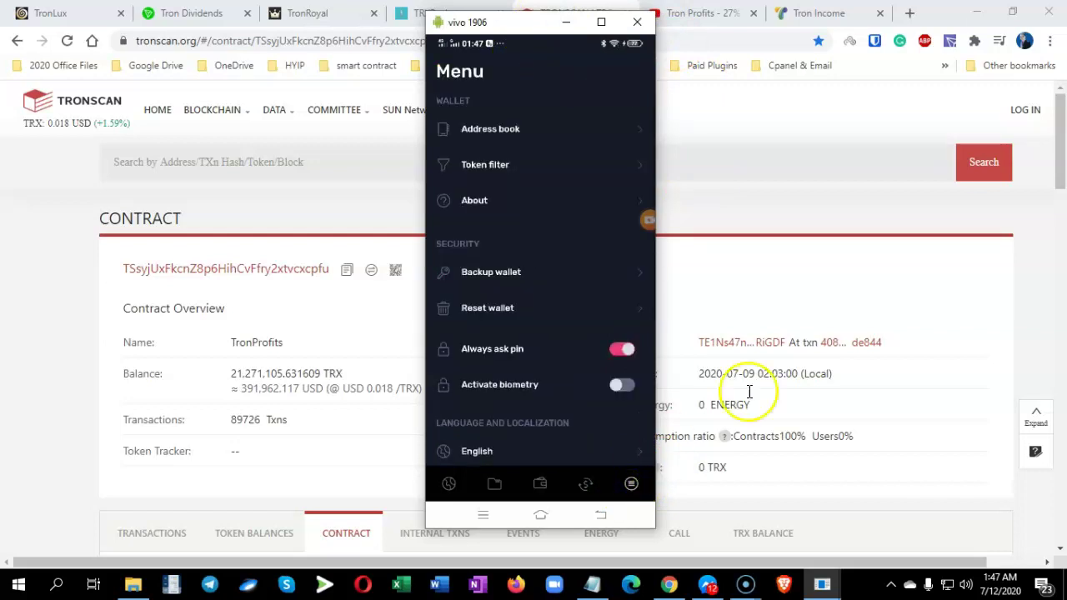
{"action": "left_click", "coordinate": [511, 282]}
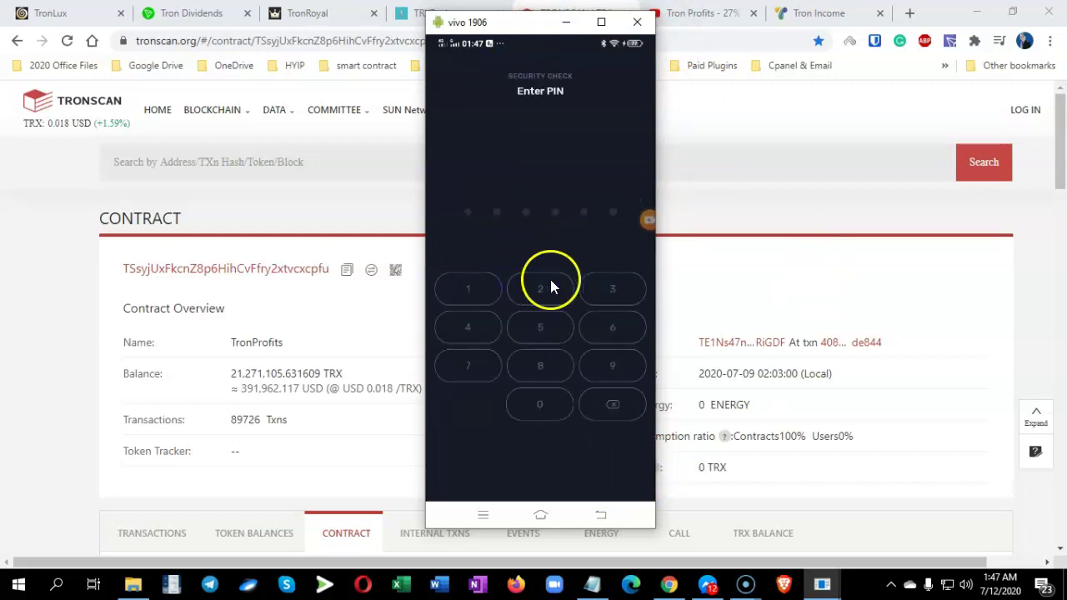
{"action": "left_click", "coordinate": [498, 360]}
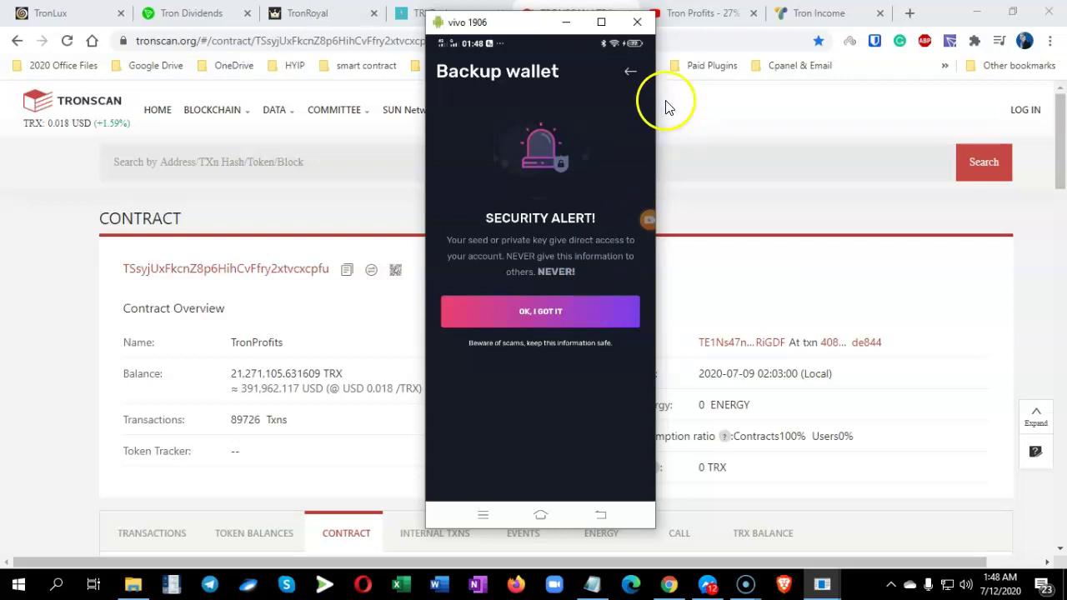
{"action": "left_click", "coordinate": [564, 23]}
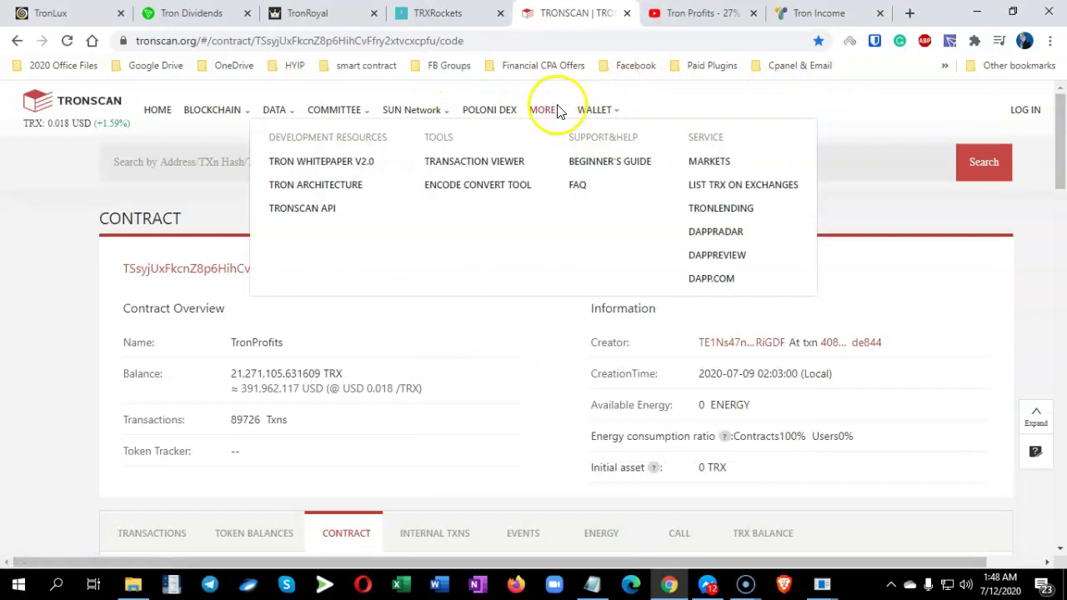
Display the source code of the TronProfits contract on TRONSCAN and examine tronprofits.sol and the contract ABI.
{"action": "mouse_move", "coordinate": [607, 124]}
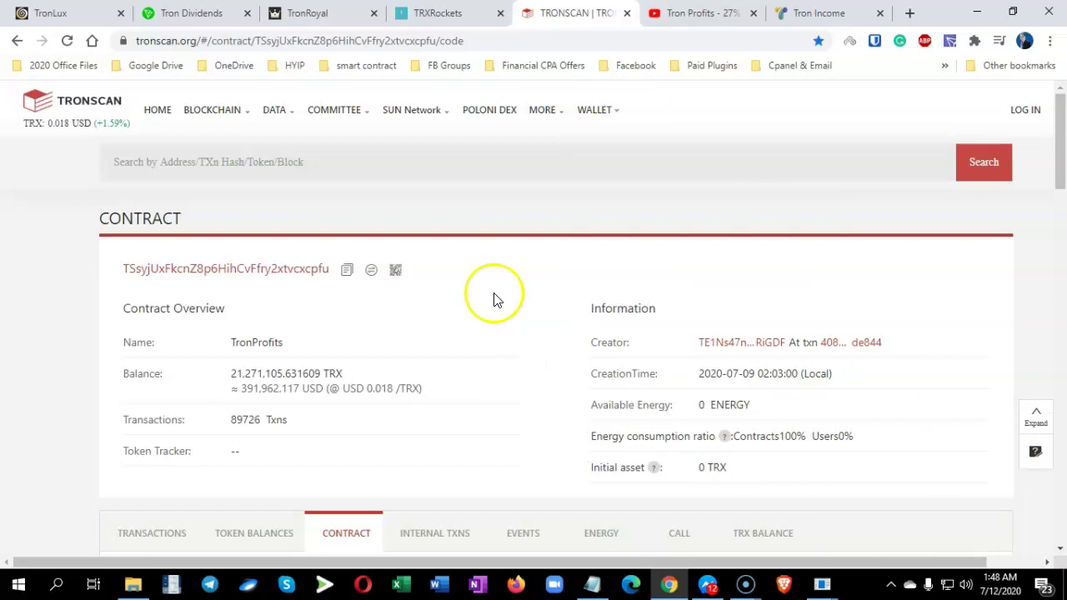
{"action": "left_click_drag", "start_coordinate": [1062, 173], "coordinate": [1050, 140]}
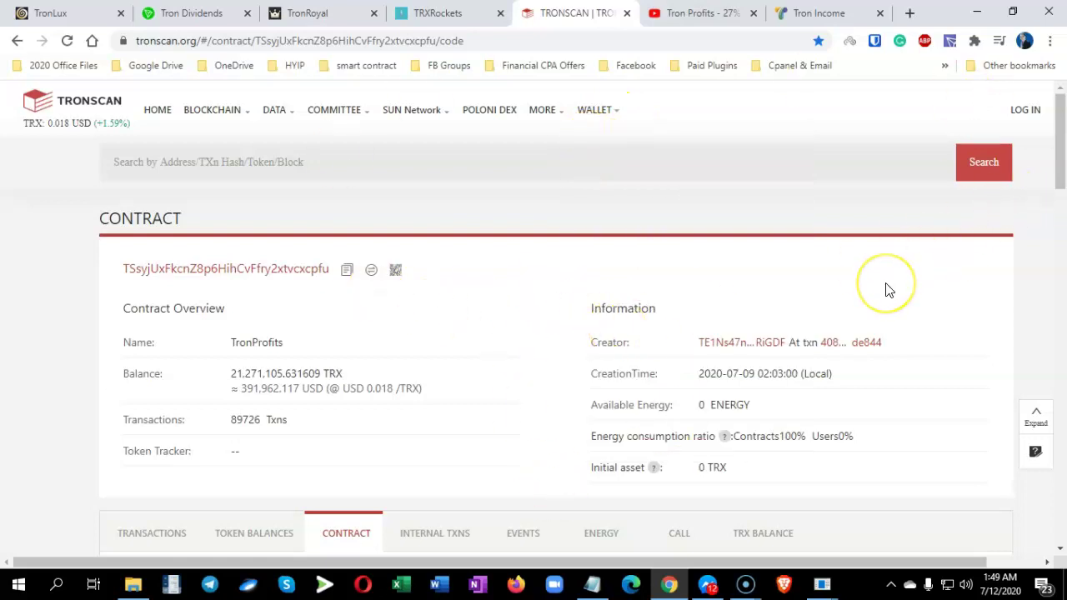
{"action": "left_click_drag", "start_coordinate": [1058, 167], "coordinate": [1062, 243]}
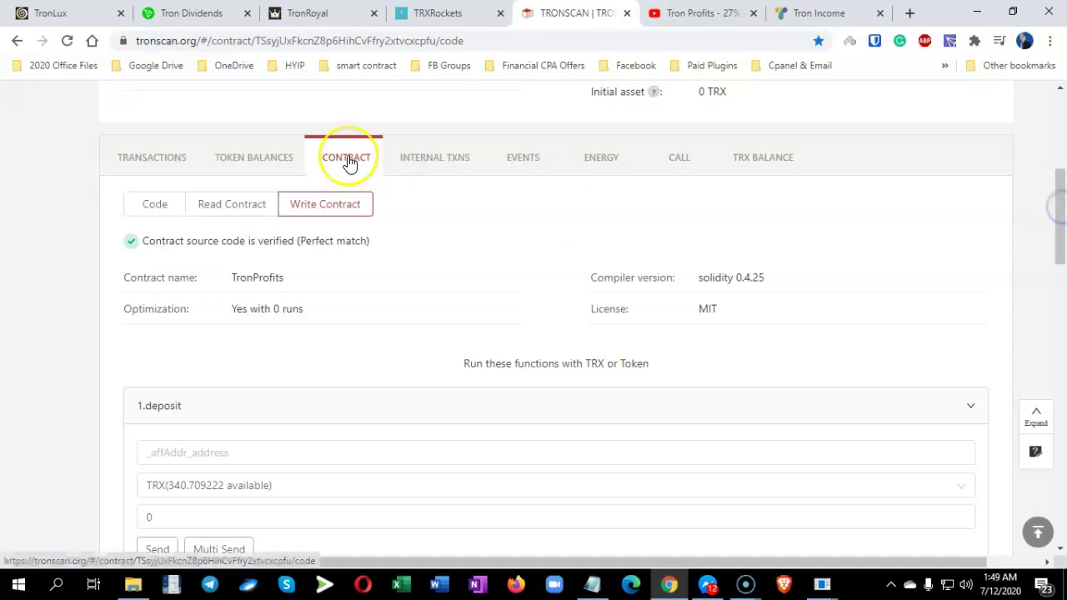
{"action": "left_click", "coordinate": [143, 208]}
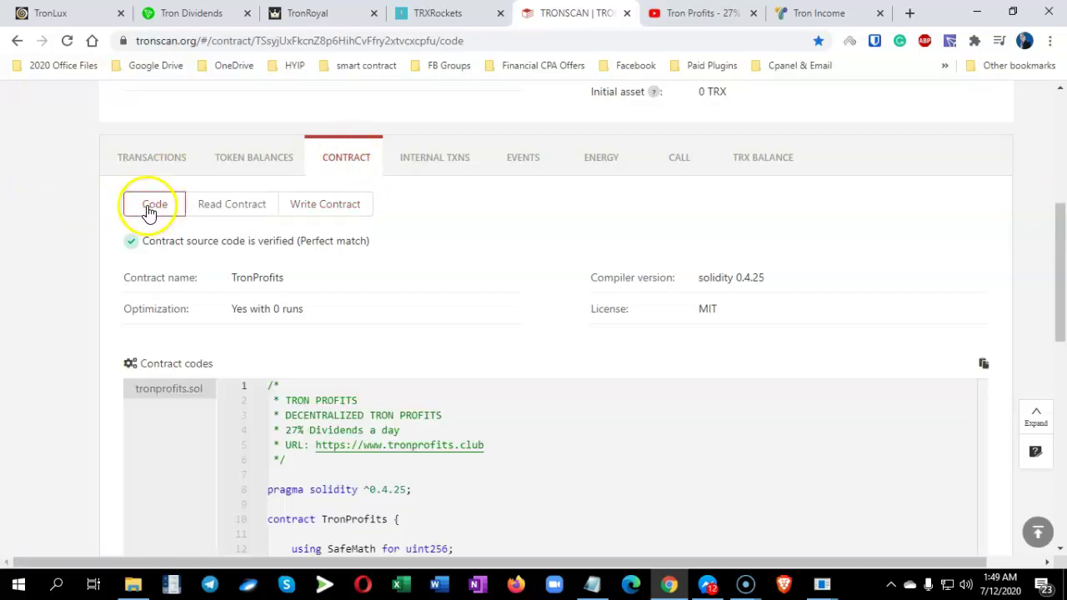
{"action": "left_click", "coordinate": [500, 40]}
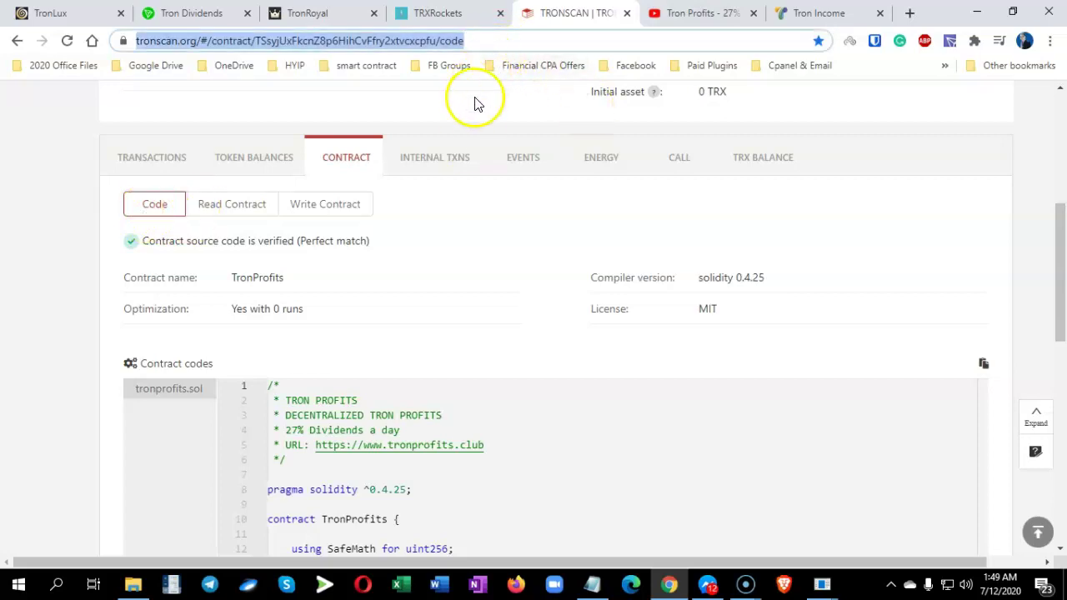
{"action": "left_click", "coordinate": [31, 217]}
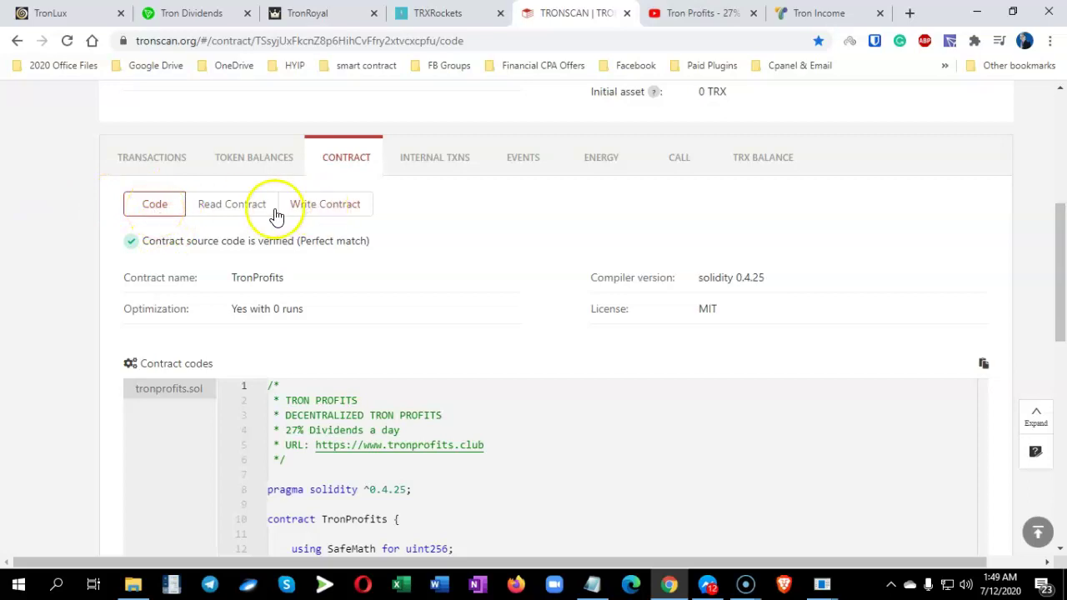
{"action": "left_click_drag", "start_coordinate": [1064, 260], "coordinate": [1059, 278]}
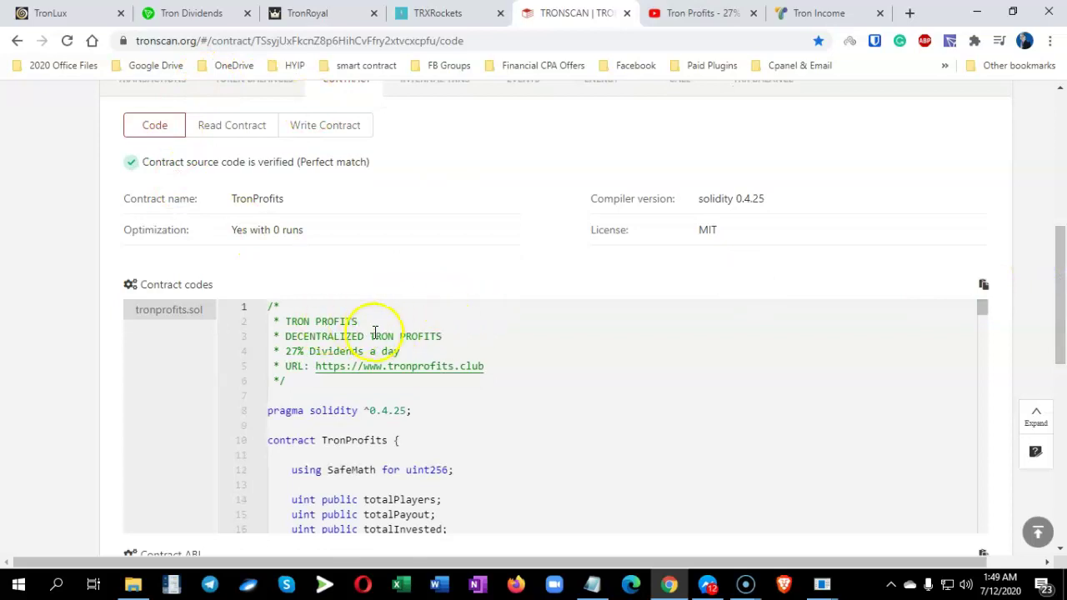
{"action": "mouse_move", "coordinate": [1055, 284]}
{"action": "left_mouse_down"}
{"action": "mouse_move", "coordinate": [1055, 319]}
{"action": "mouse_move", "coordinate": [1054, 288]}
{"action": "left_mouse_up"}
{"action": "left_click_drag", "start_coordinate": [1055, 283], "coordinate": [1055, 313]}
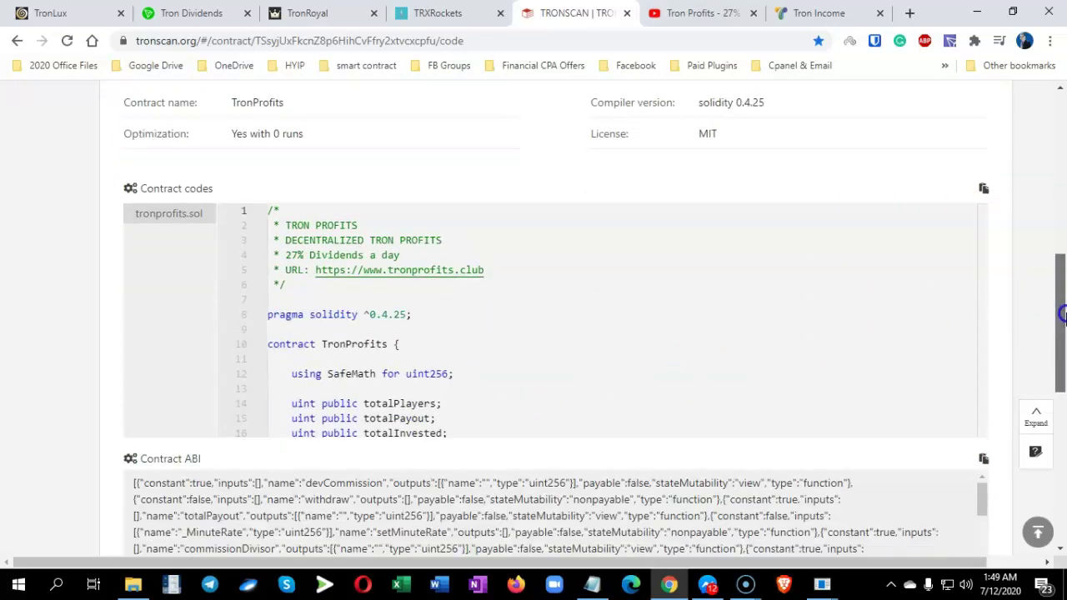
{"action": "mouse_move", "coordinate": [979, 212]}
{"action": "left_mouse_down"}
{"action": "mouse_move", "coordinate": [986, 260]}
{"action": "mouse_move", "coordinate": [974, 194]}
{"action": "left_mouse_up"}
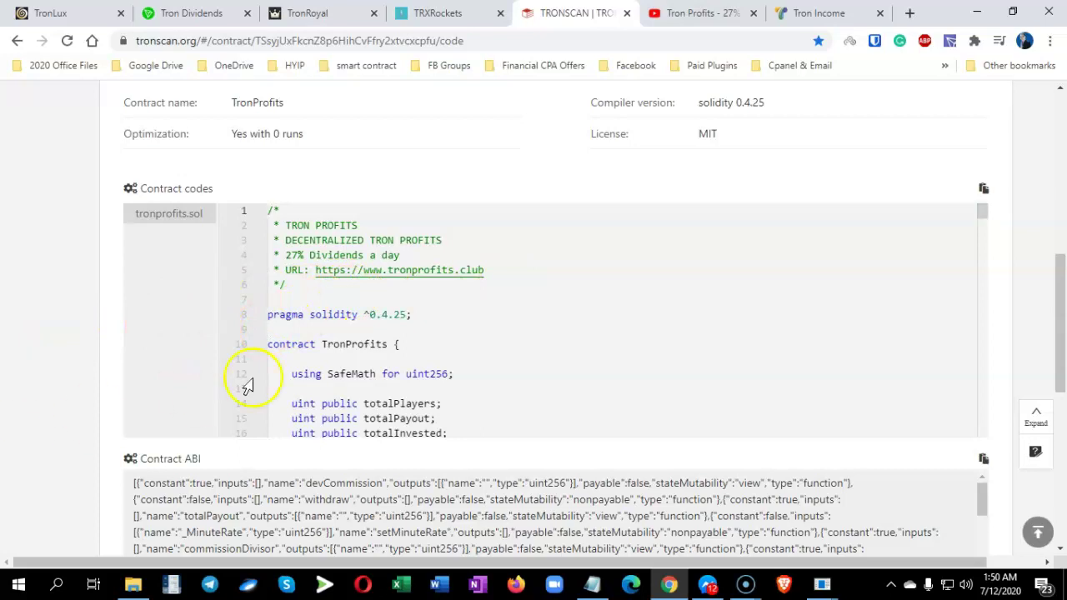
Switch the TronProfits contract view to Write Contract to show the deposit function.
{"action": "left_click_drag", "start_coordinate": [1057, 342], "coordinate": [1056, 277]}
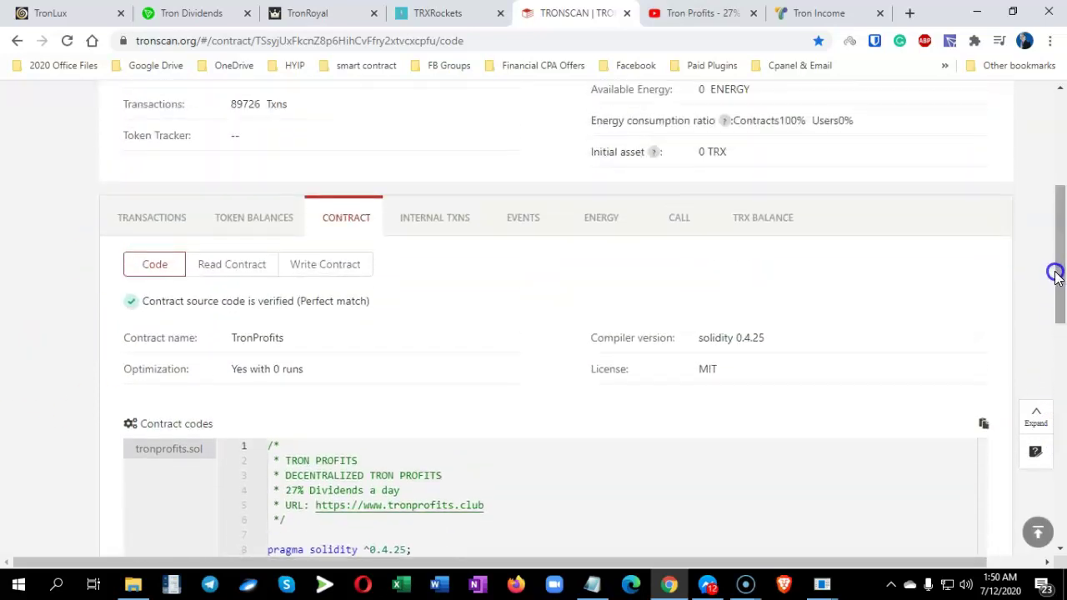
{"action": "left_click", "coordinate": [310, 265]}
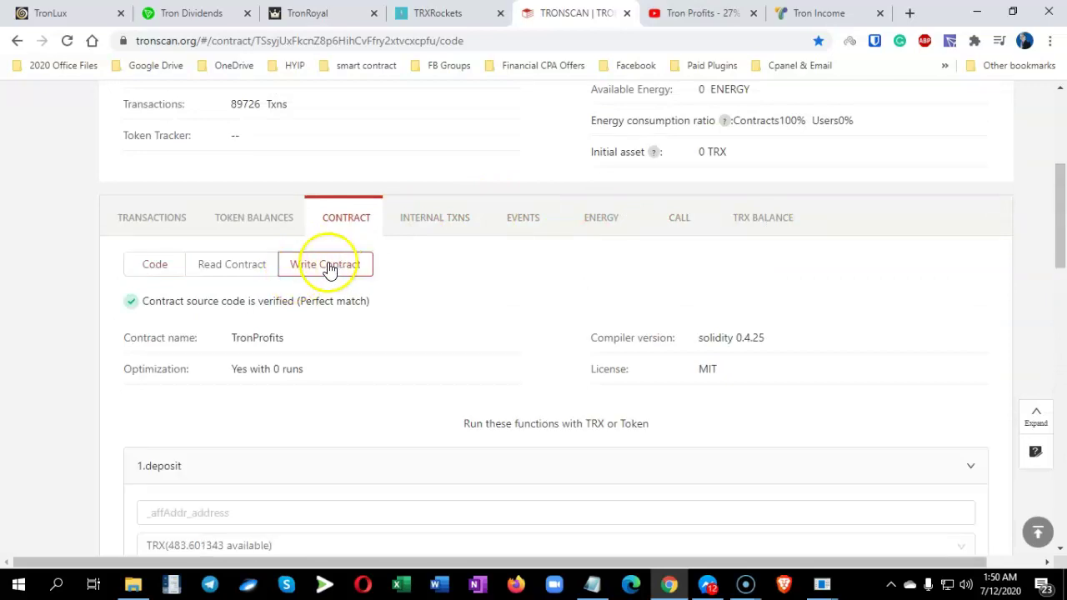
{"action": "left_click", "coordinate": [336, 271]}
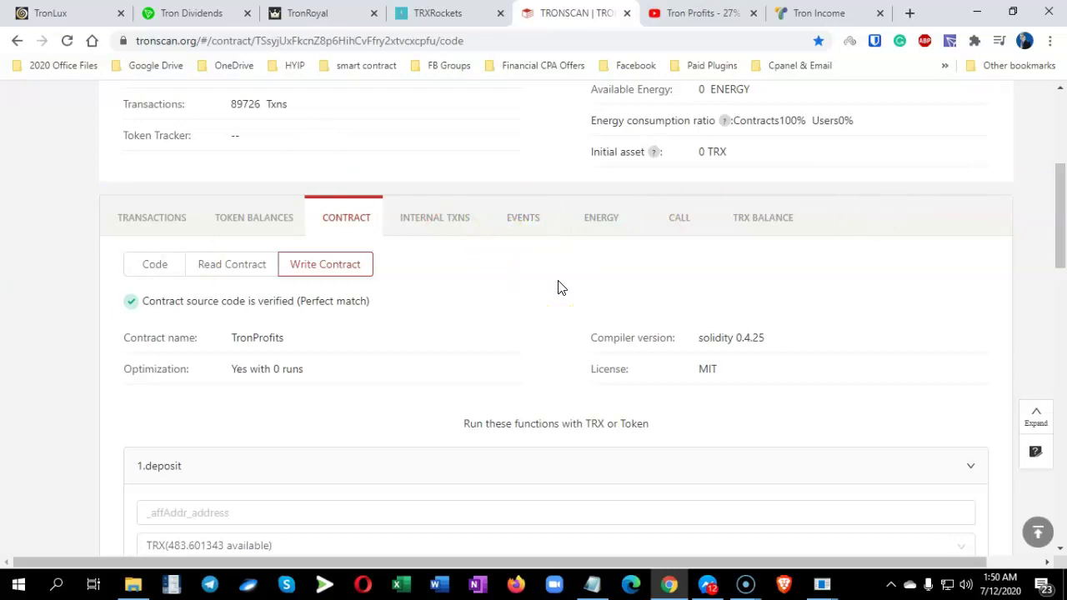
{"action": "left_click", "coordinate": [1062, 213]}
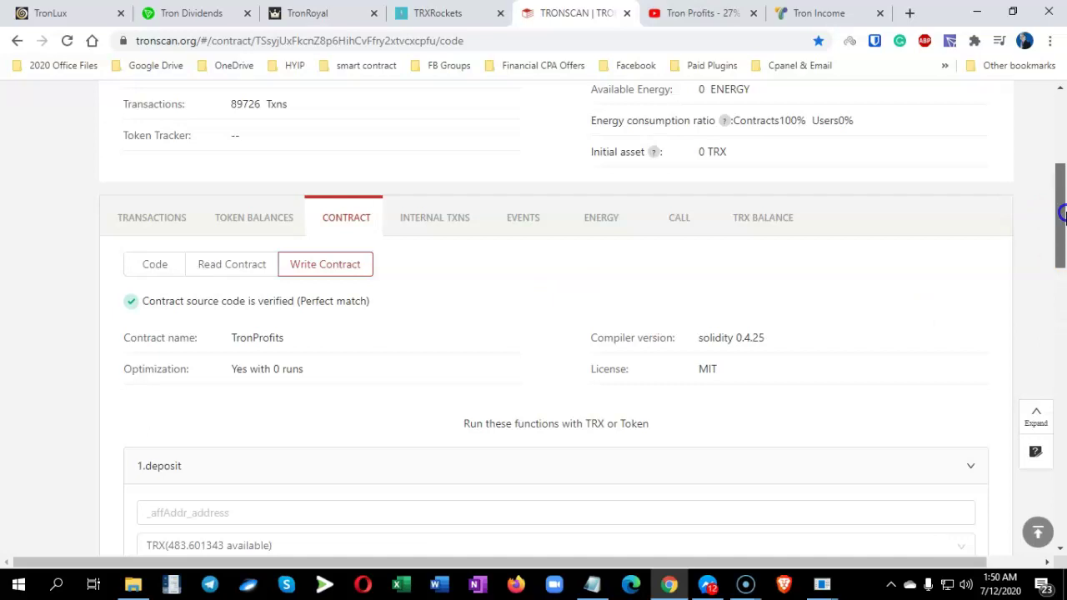
Show the contract's withdraw function, and refresh the TronWallet extension to check its TRX balance and transaction history.
{"action": "mouse_move", "coordinate": [1061, 215]}
{"action": "left_mouse_down"}
{"action": "mouse_move", "coordinate": [1061, 262]}
{"action": "mouse_move", "coordinate": [1062, 214]}
{"action": "left_mouse_up"}
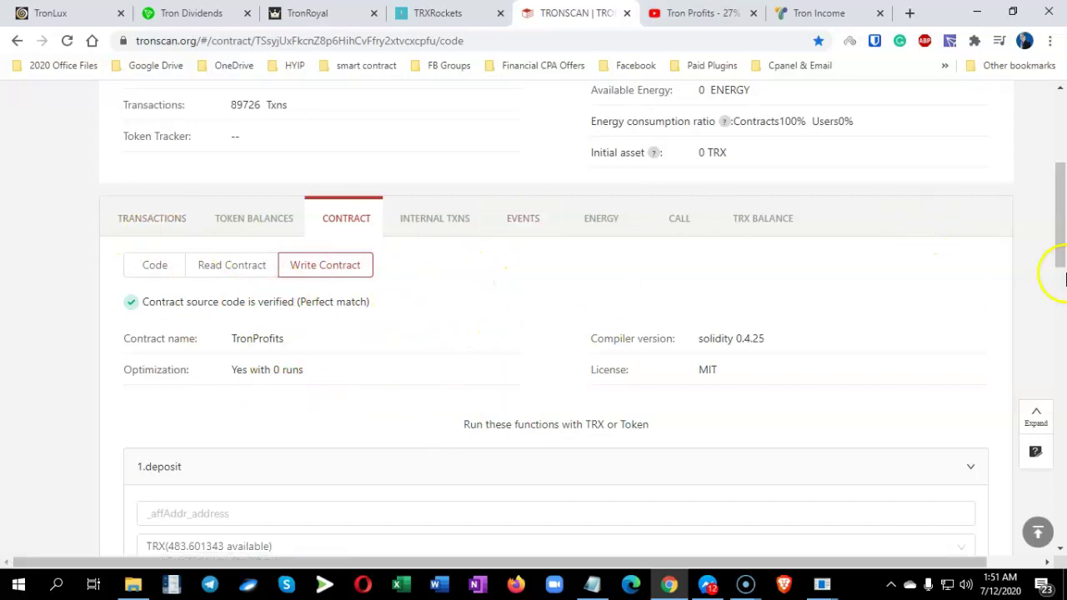
{"action": "left_click_drag", "start_coordinate": [1064, 239], "coordinate": [1059, 323]}
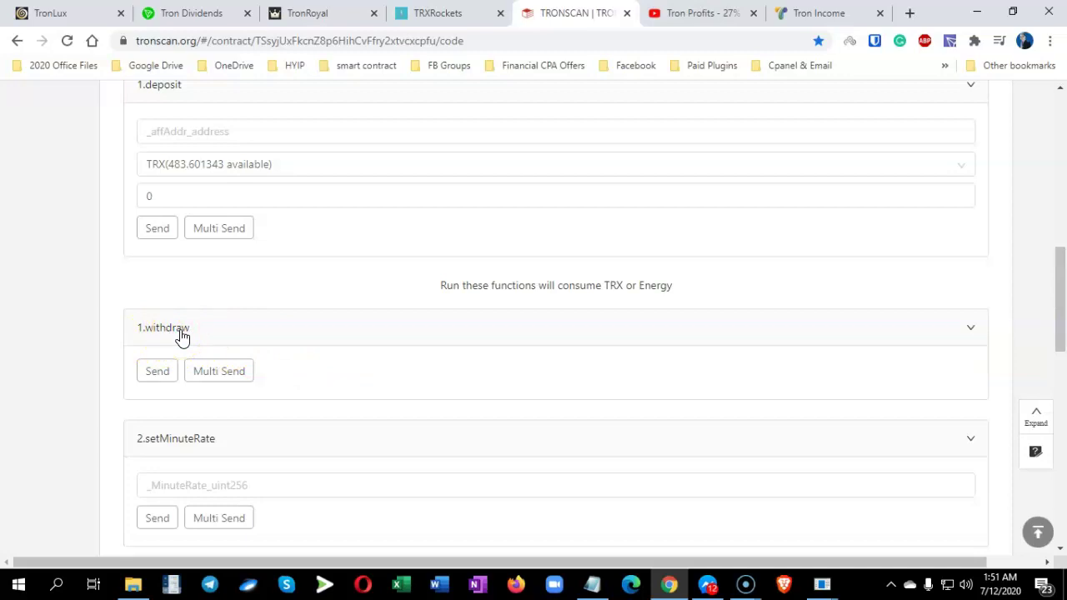
{"action": "left_click", "coordinate": [947, 43]}
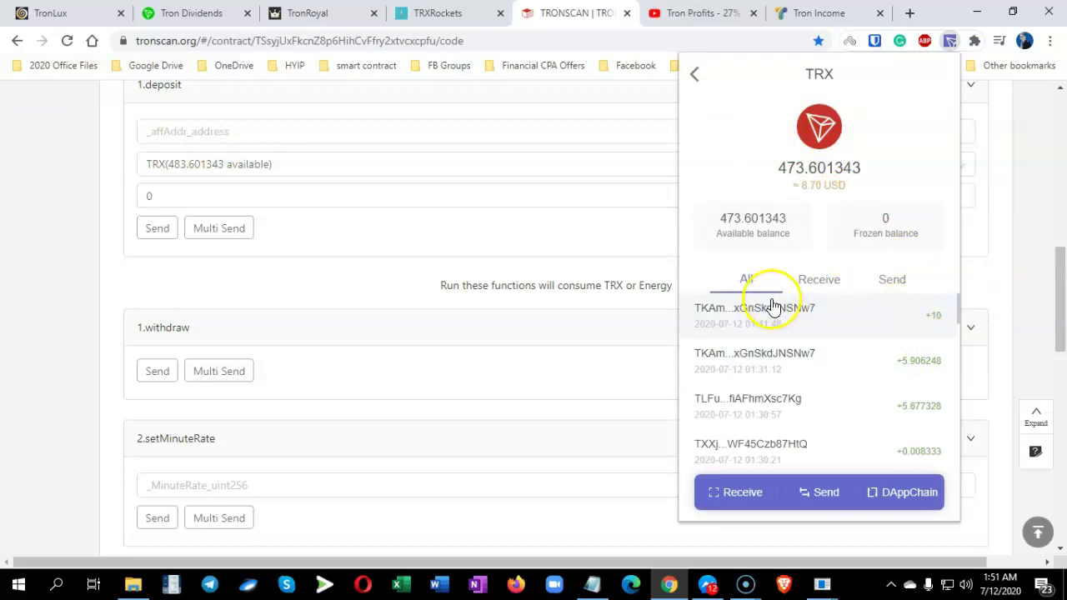
{"action": "left_click", "coordinate": [694, 74]}
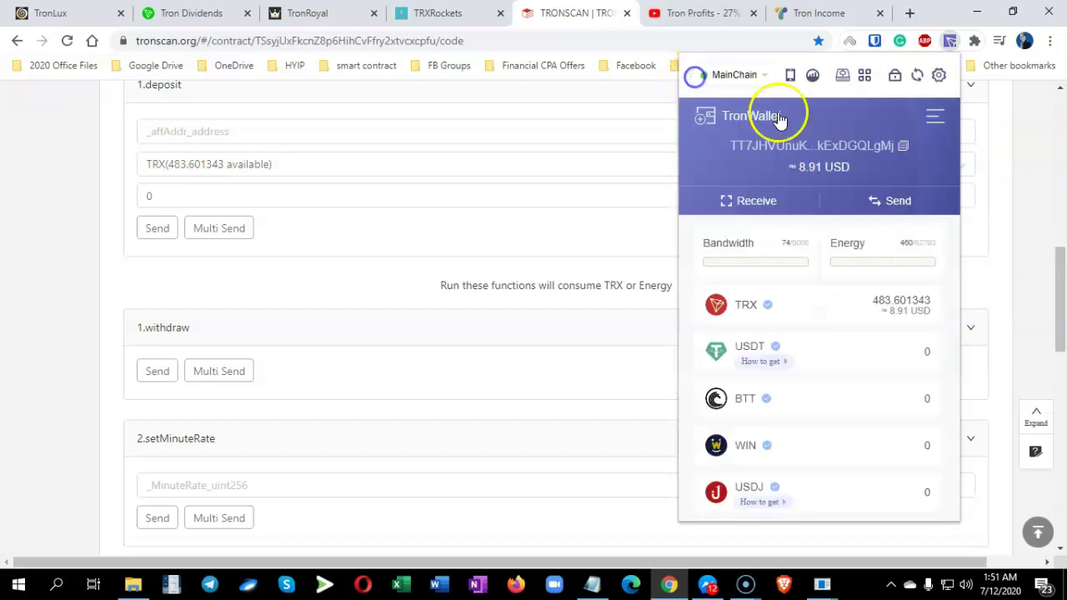
{"action": "left_click", "coordinate": [916, 75]}
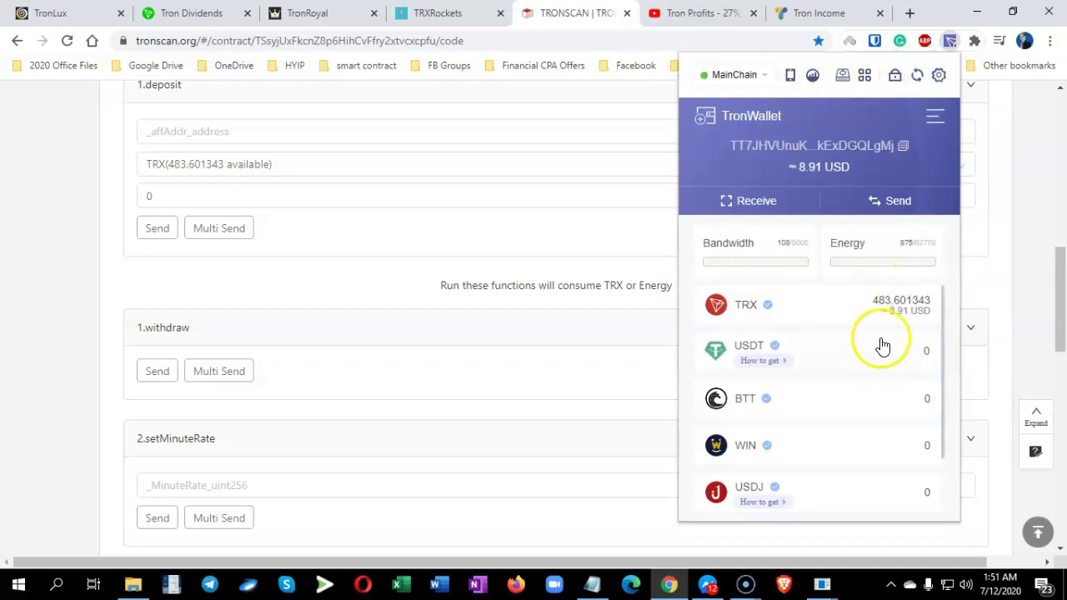
{"action": "left_click", "coordinate": [809, 306]}
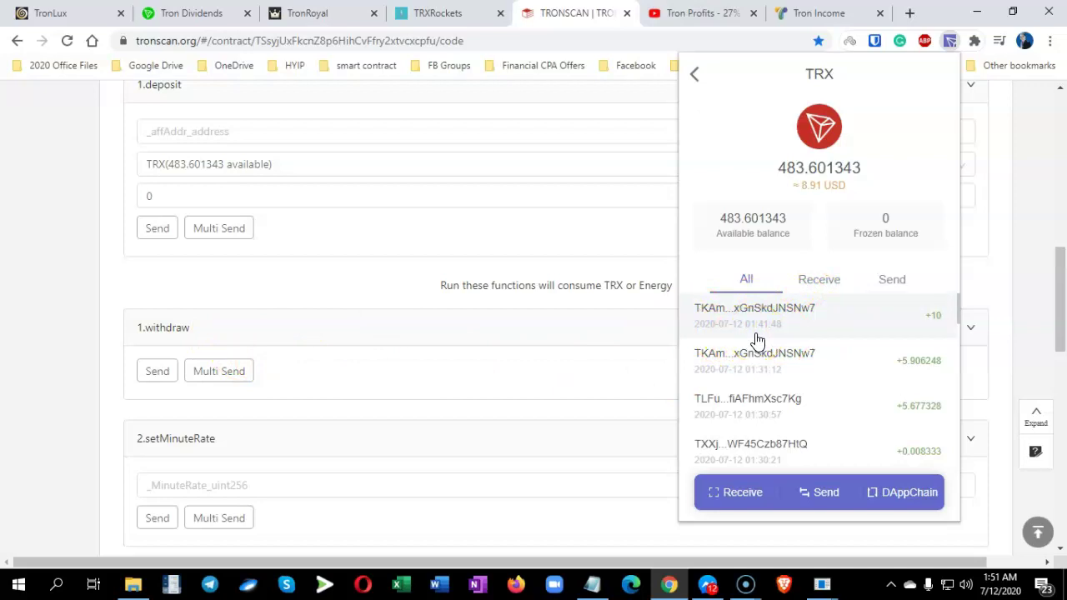
{"action": "left_click", "coordinate": [331, 372]}
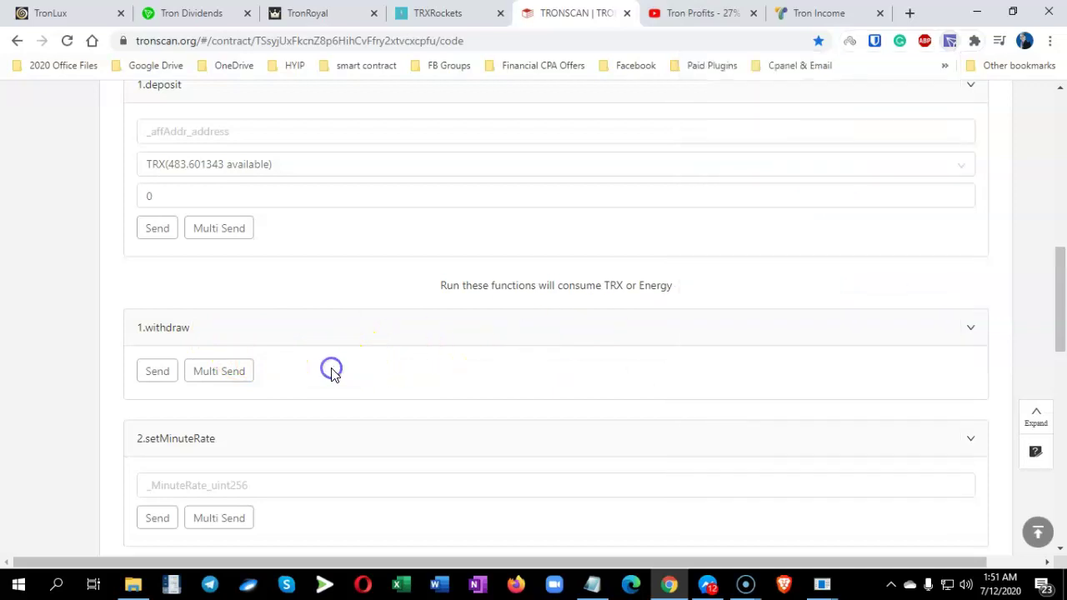
Run the withdraw function of the TronProfits contract and examine its response.
{"action": "left_click_drag", "start_coordinate": [1063, 305], "coordinate": [1041, 225]}
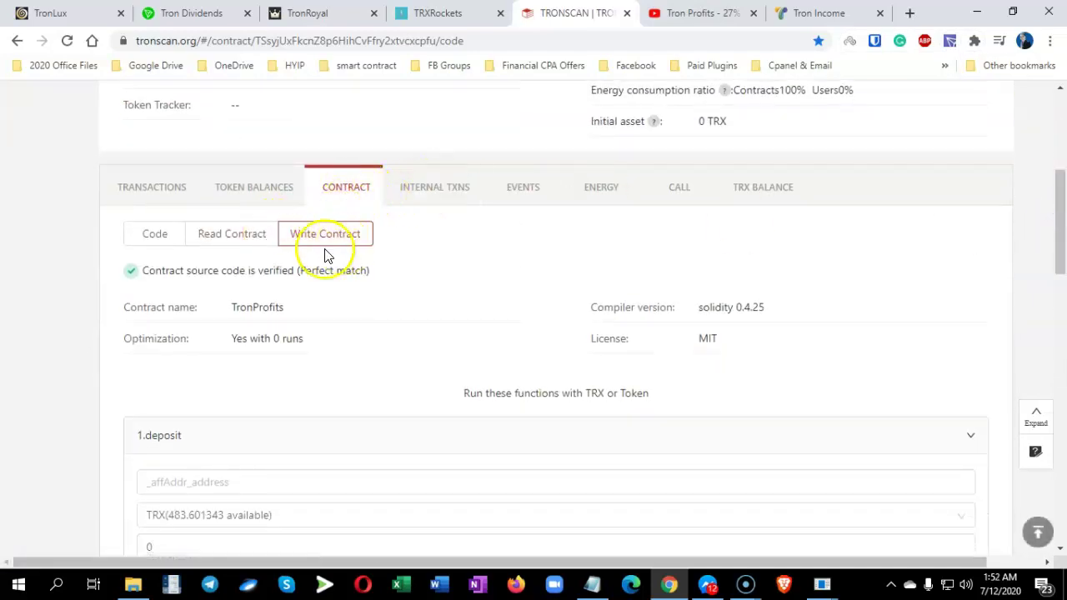
{"action": "left_click_drag", "start_coordinate": [1057, 239], "coordinate": [1058, 300]}
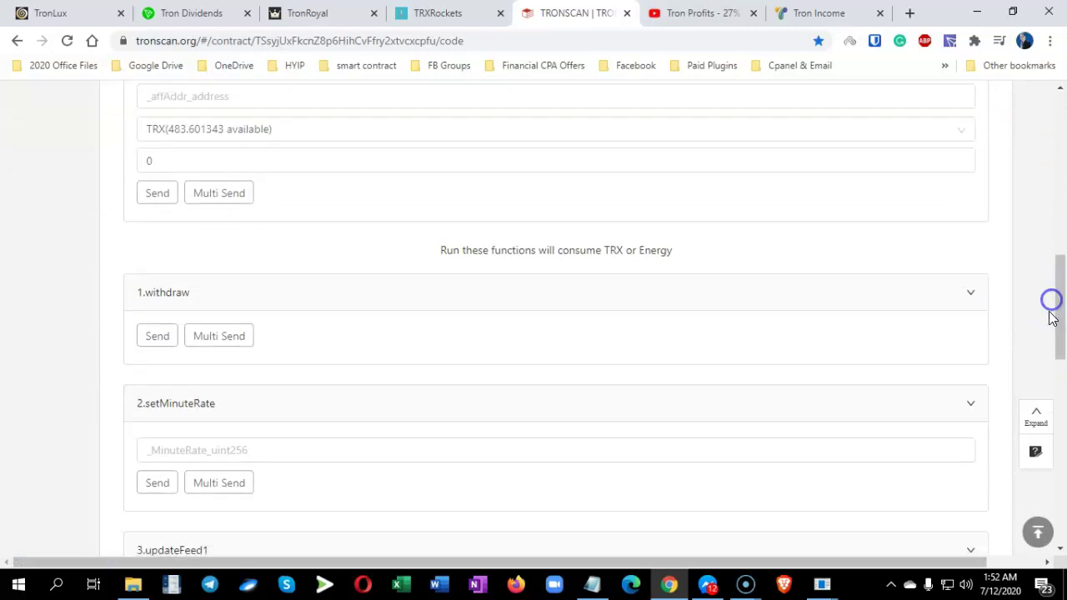
{"action": "left_click", "coordinate": [157, 340]}
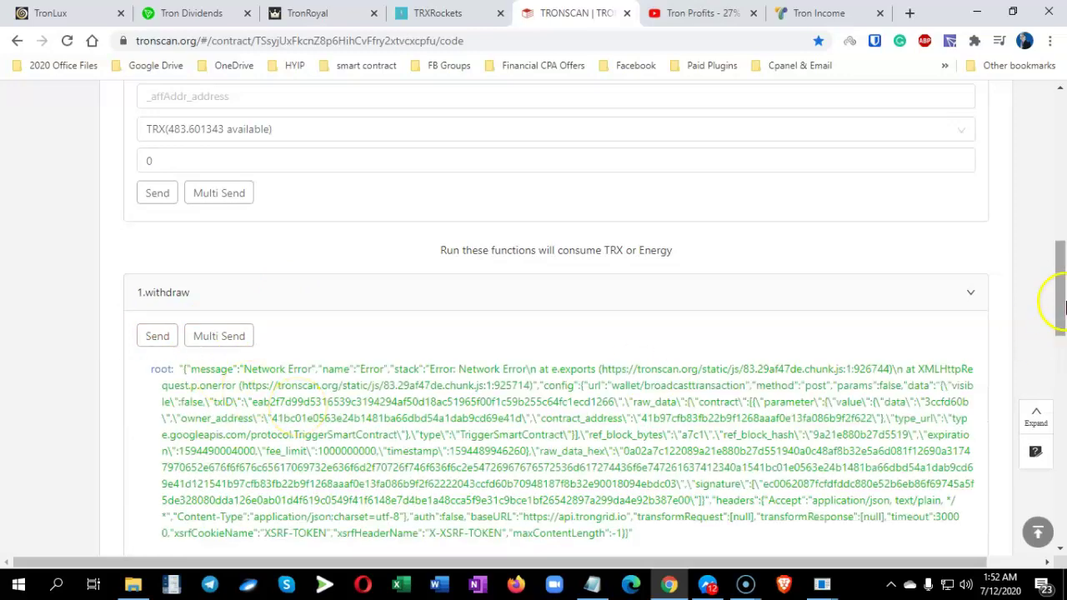
{"action": "scroll", "coordinate": [299, 407], "scroll_direction": "down", "scroll_amount": 1}
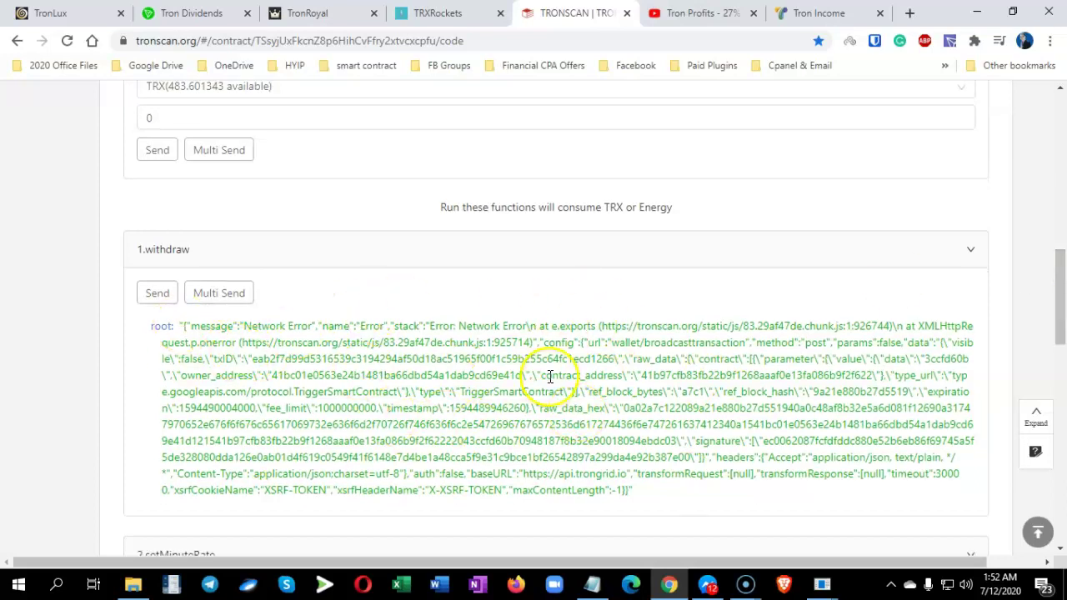
Refresh the TronWallet extension and open its TRX details to check for the TronProfits withdrawal.
{"action": "left_click", "coordinate": [949, 40]}
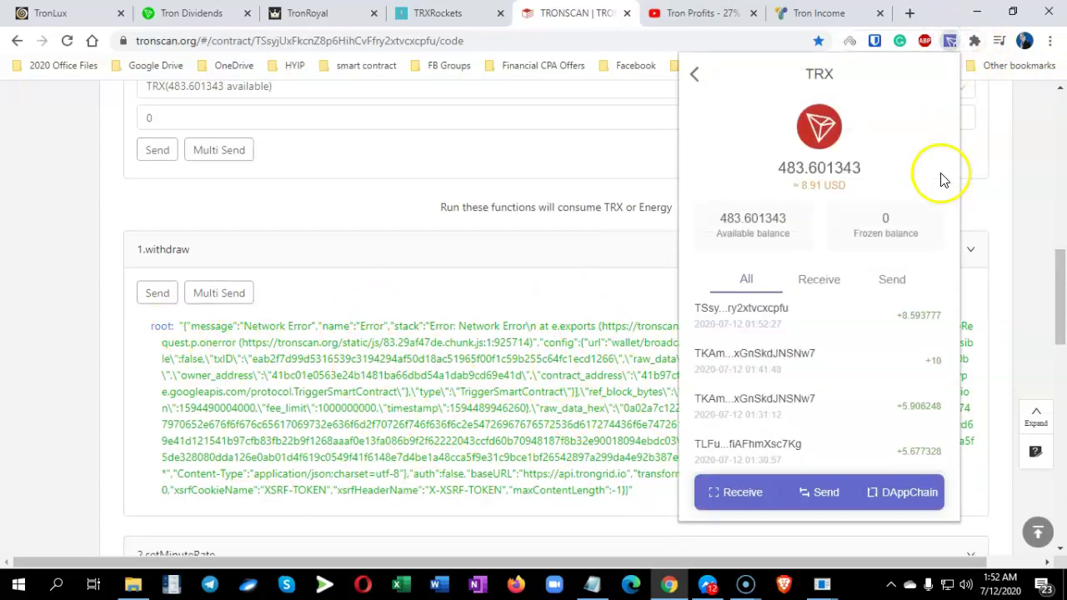
{"action": "left_click", "coordinate": [694, 74]}
{"action": "left_click", "coordinate": [915, 75]}
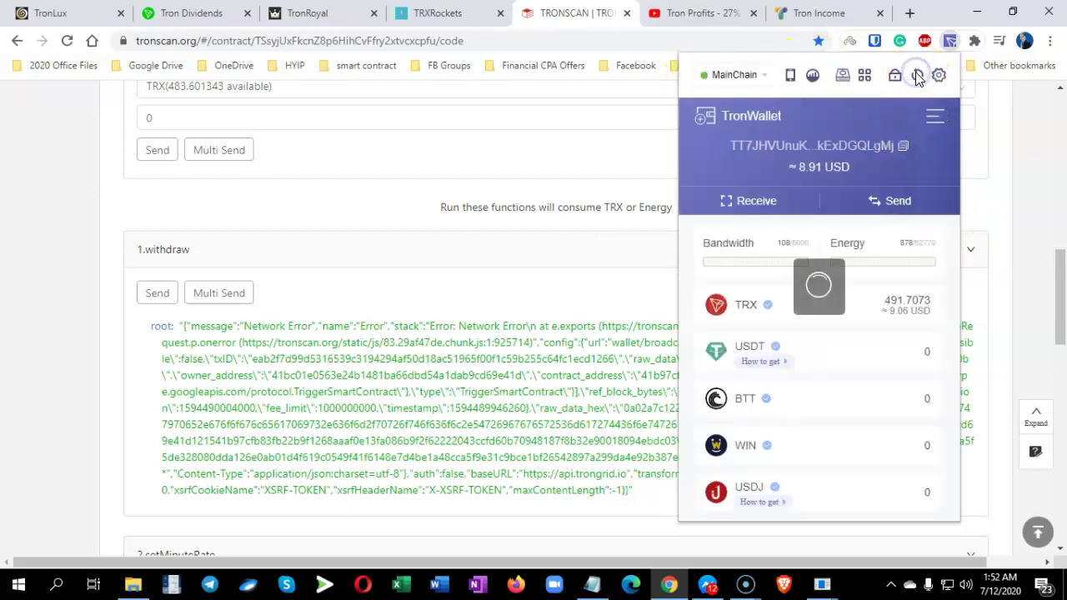
{"action": "left_click", "coordinate": [916, 75]}
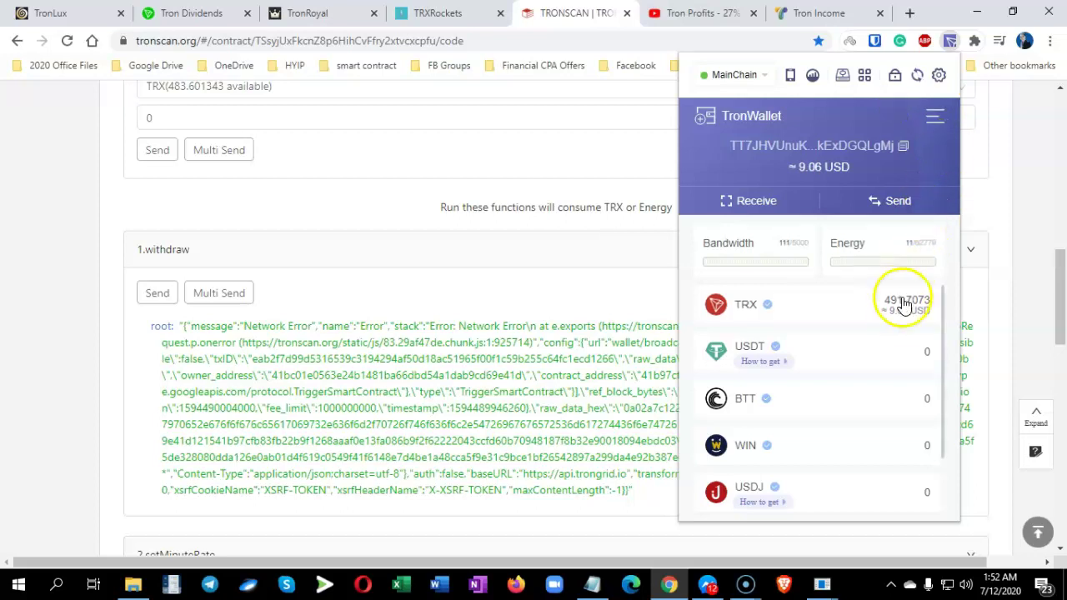
{"action": "left_click", "coordinate": [802, 311]}
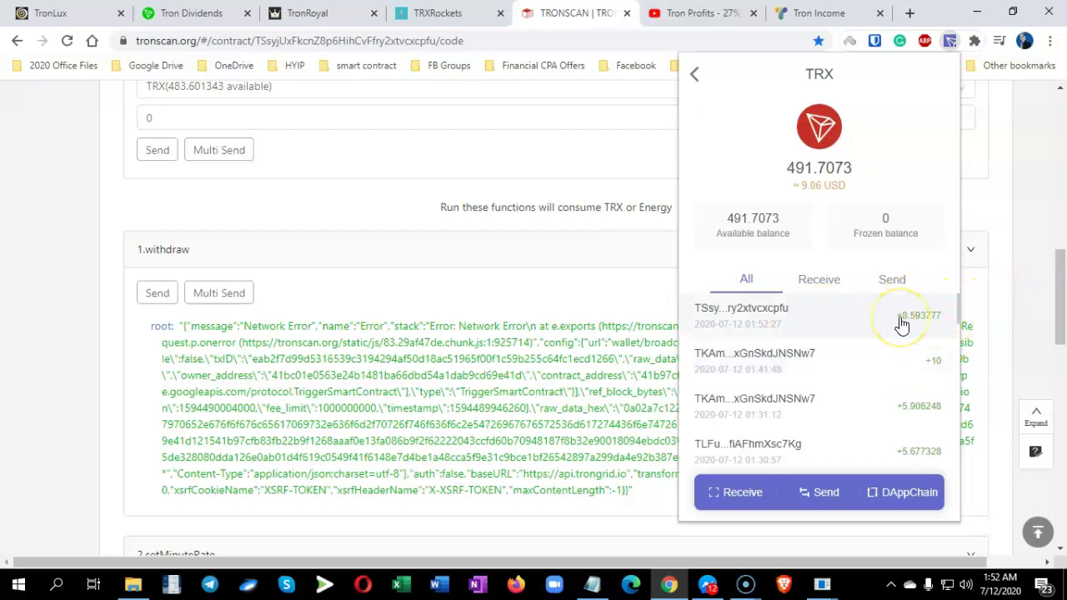
Review the older incoming TRX transactions in the wallet for the previous TronProfits payout, and close the wallet.
{"action": "left_click", "coordinate": [886, 331]}
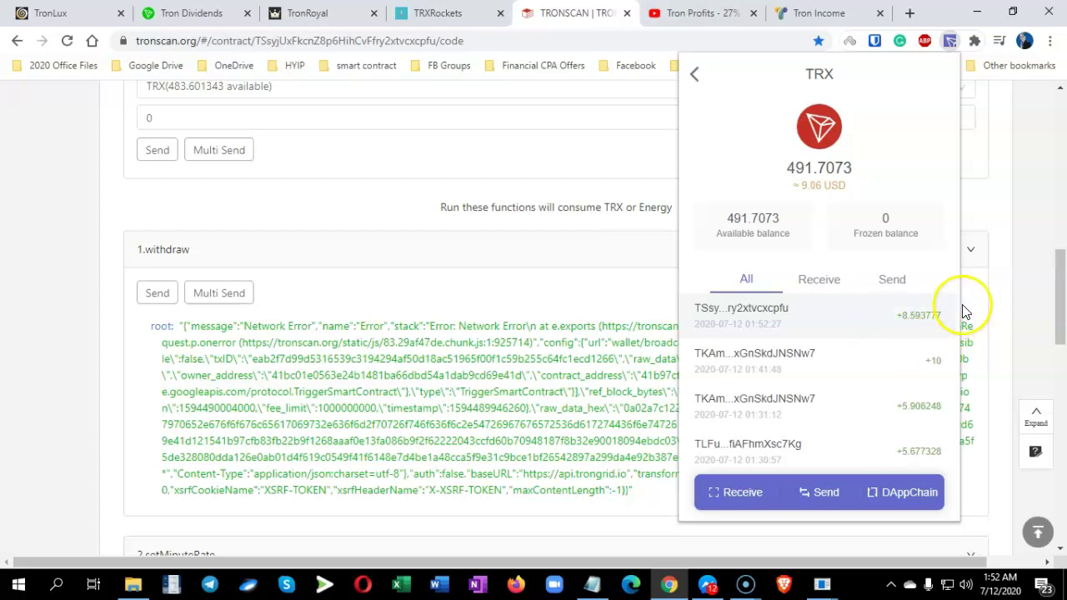
{"action": "left_click_drag", "start_coordinate": [958, 313], "coordinate": [955, 150]}
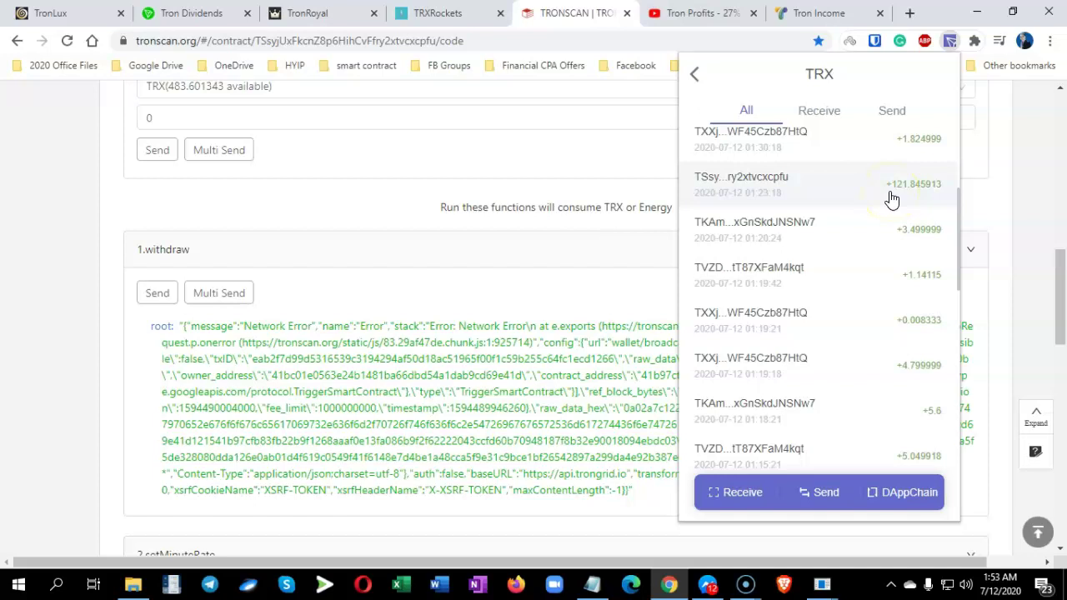
{"action": "left_click", "coordinate": [770, 200]}
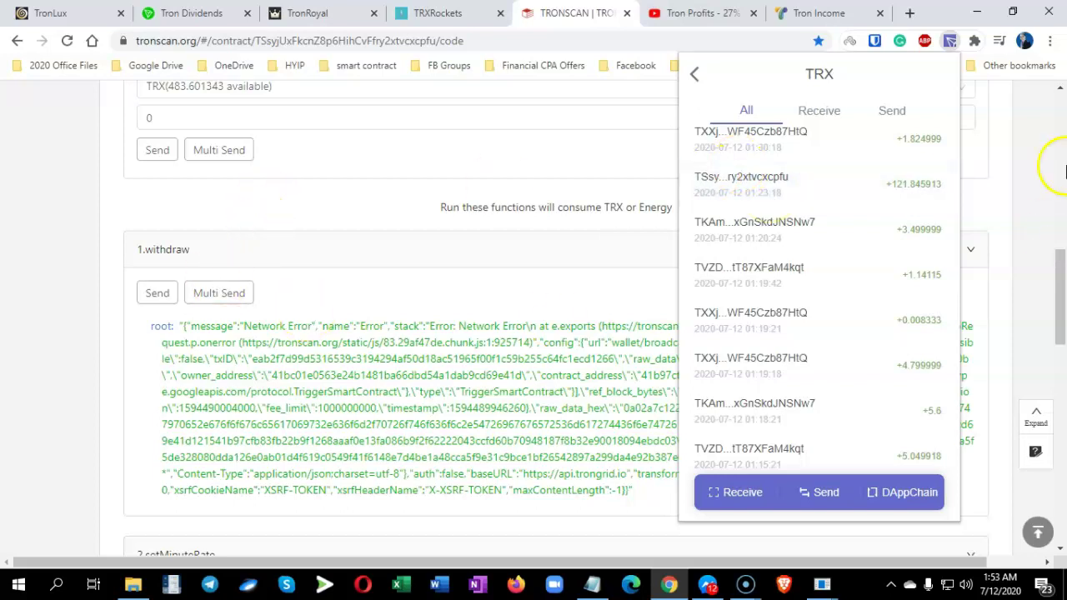
{"action": "left_click", "coordinate": [33, 208]}
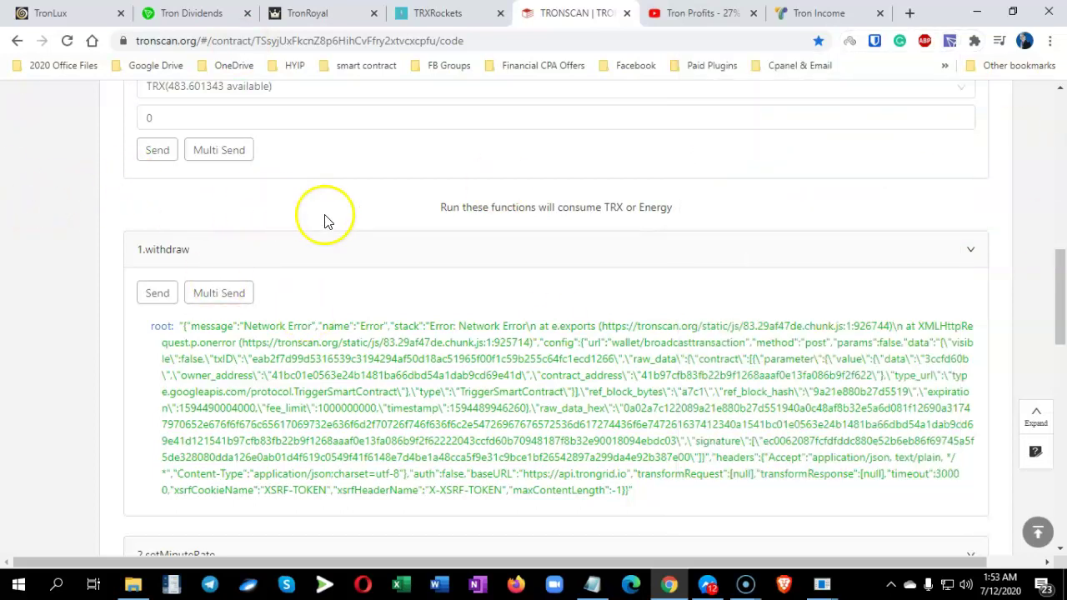
Examine the historical TRX balance chart of the TronProfits contract and its export options.
{"action": "left_click_drag", "start_coordinate": [1062, 275], "coordinate": [1055, 178]}
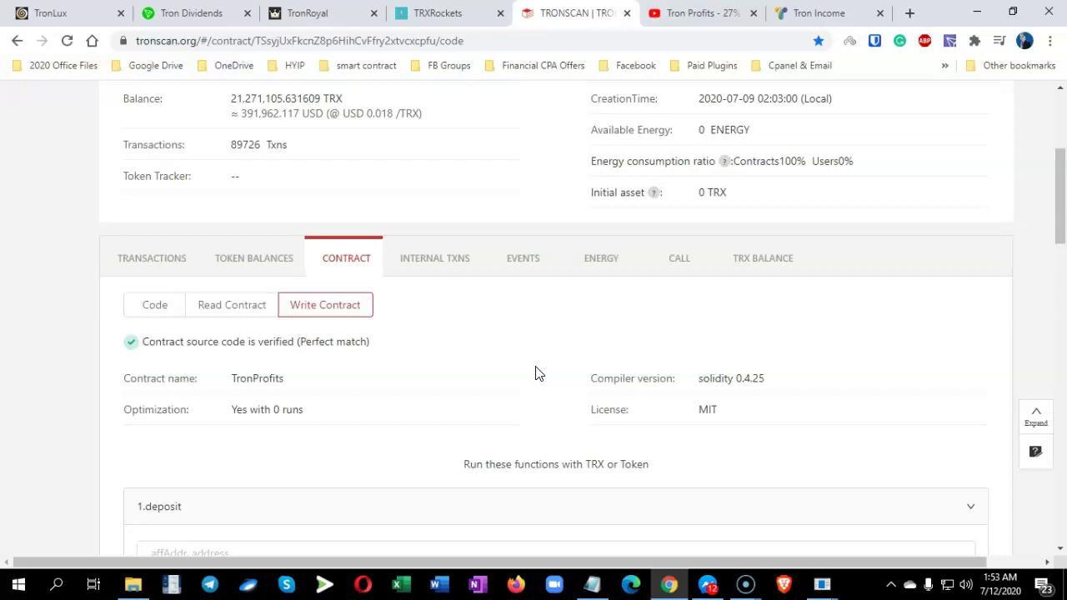
{"action": "left_click", "coordinate": [769, 262]}
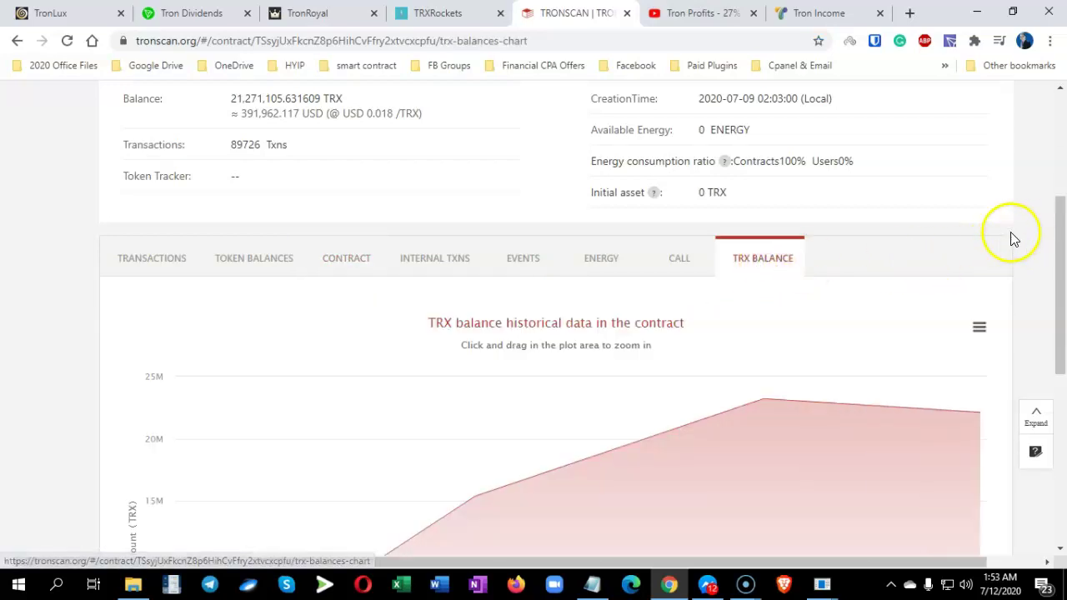
{"action": "left_click_drag", "start_coordinate": [1056, 222], "coordinate": [1056, 265]}
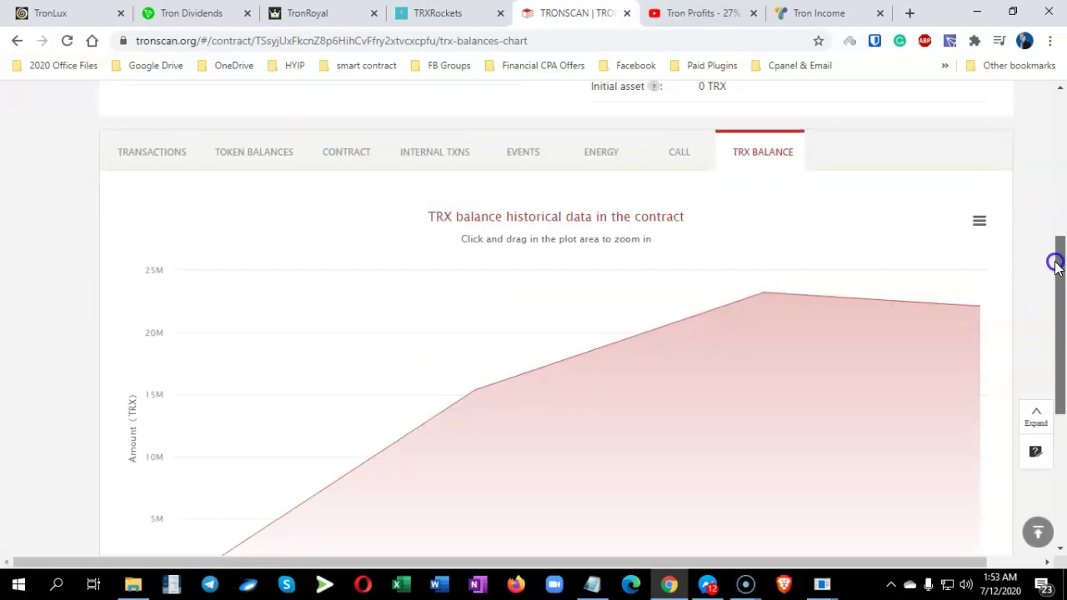
{"action": "left_click", "coordinate": [979, 220]}
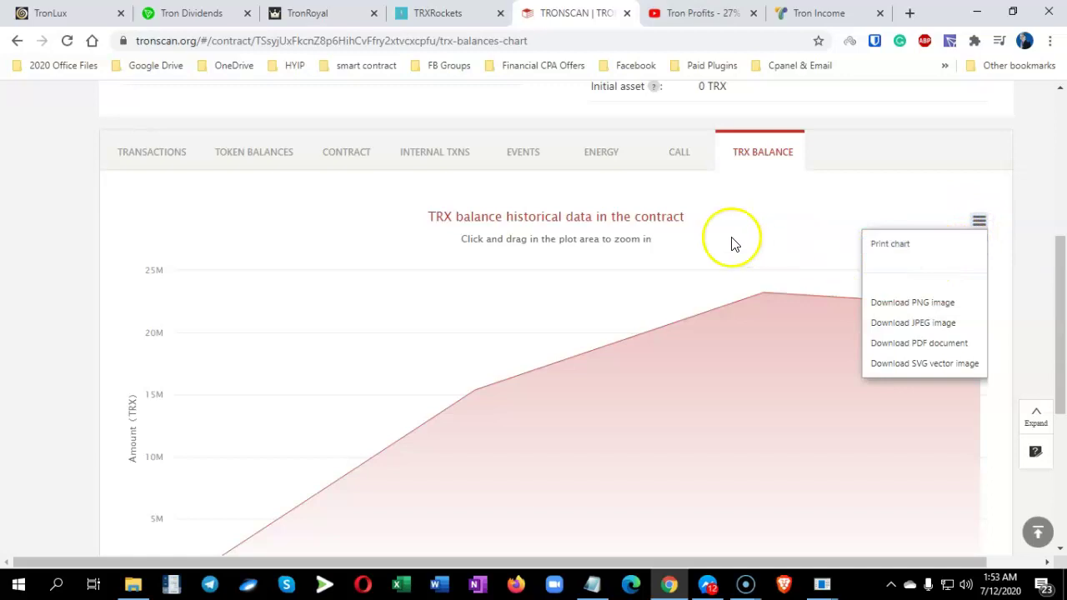
{"action": "left_click", "coordinate": [704, 239]}
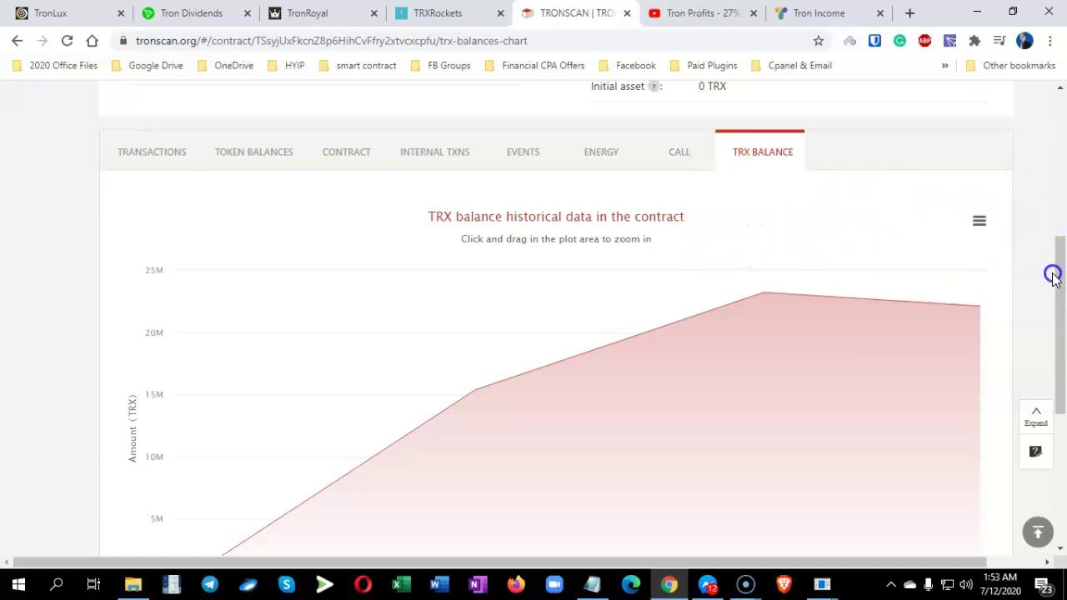
View the TronProfits contract's transaction list and its token balances.
{"action": "left_click", "coordinate": [153, 153]}
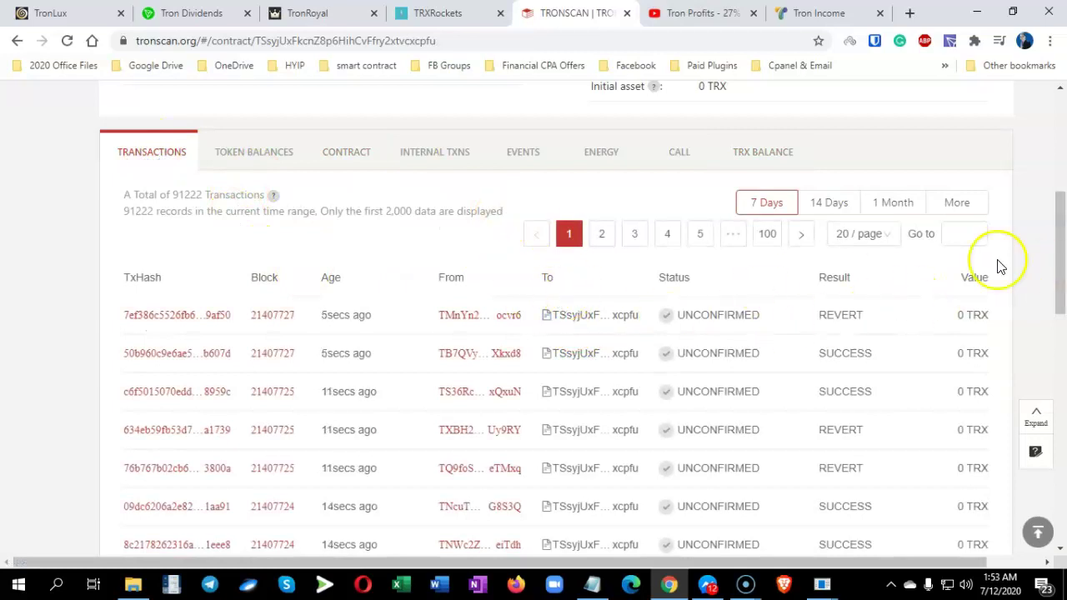
{"action": "left_click_drag", "start_coordinate": [1055, 226], "coordinate": [999, 191]}
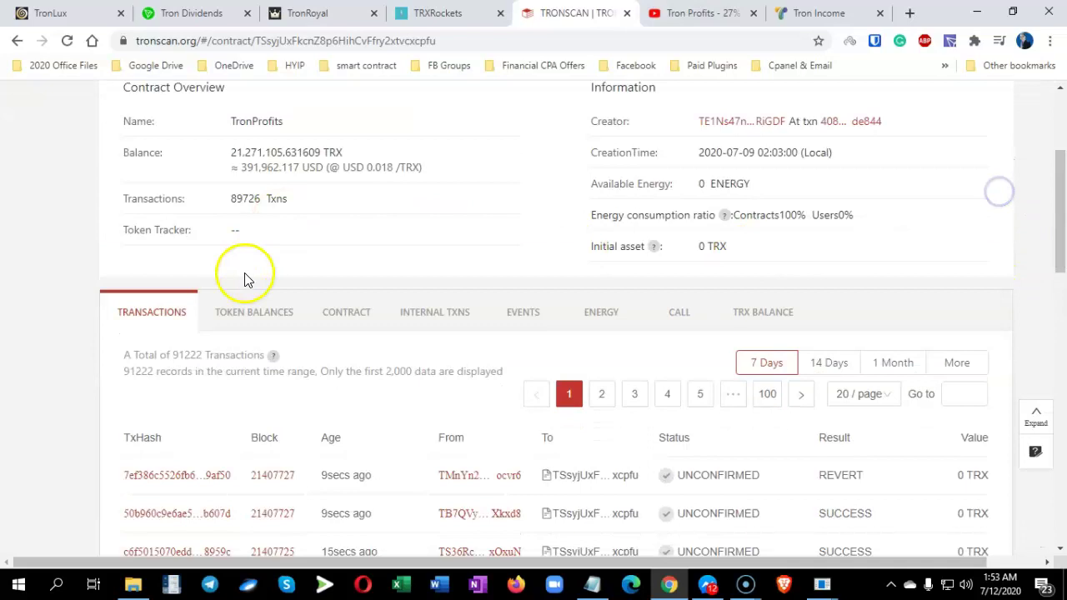
{"action": "left_click", "coordinate": [254, 310]}
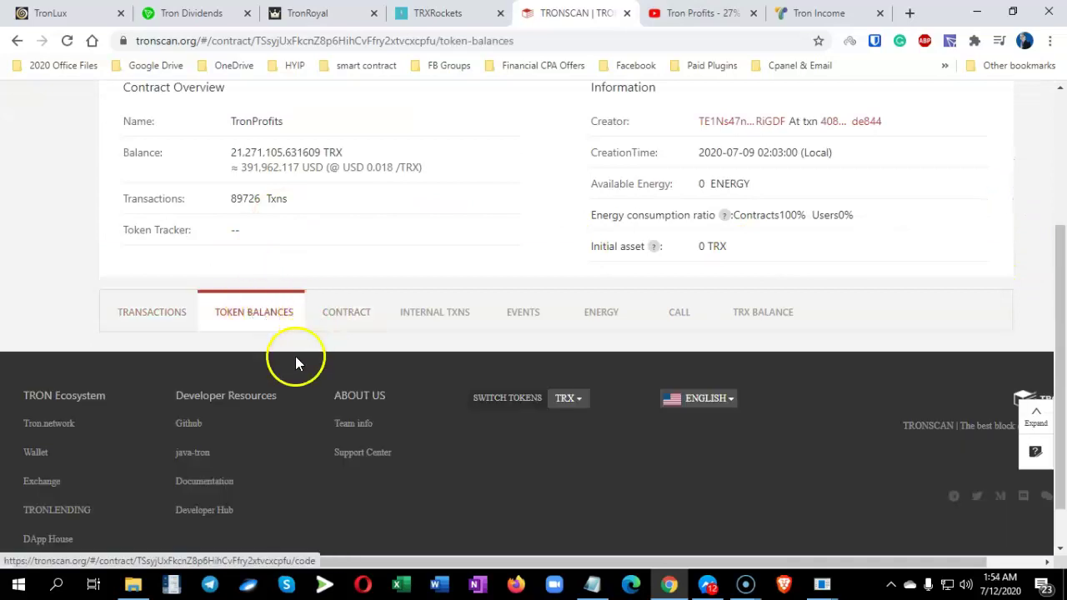
{"action": "mouse_move", "coordinate": [1065, 310]}
{"action": "left_mouse_down"}
{"action": "mouse_move", "coordinate": [1063, 262]}
{"action": "mouse_move", "coordinate": [1063, 294]}
{"action": "left_mouse_up"}
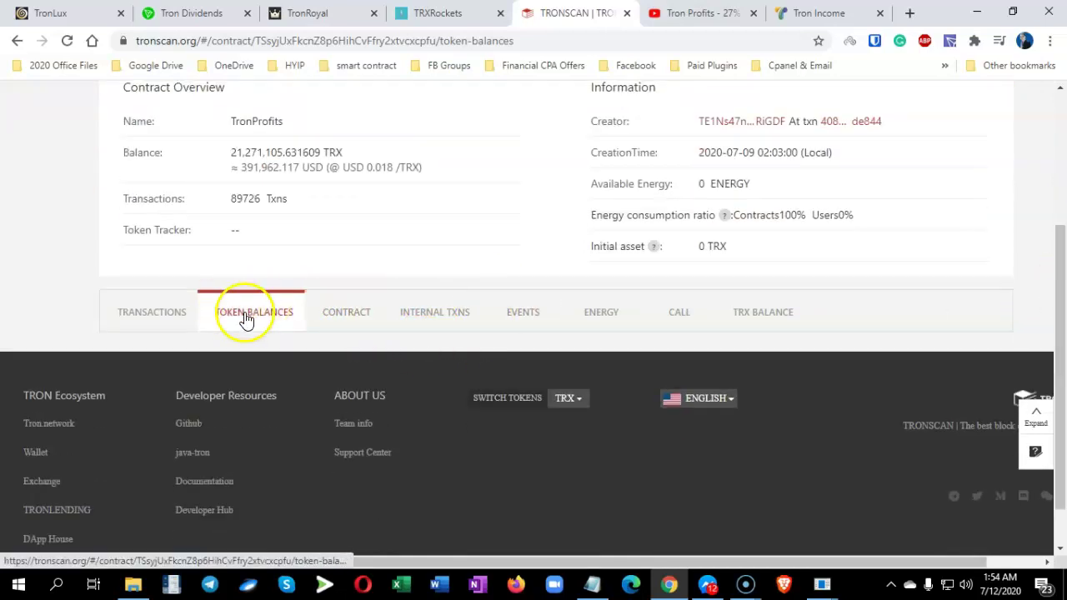
Return to the TronProfits contract code section and show the contract overview above it.
{"action": "left_click", "coordinate": [344, 322]}
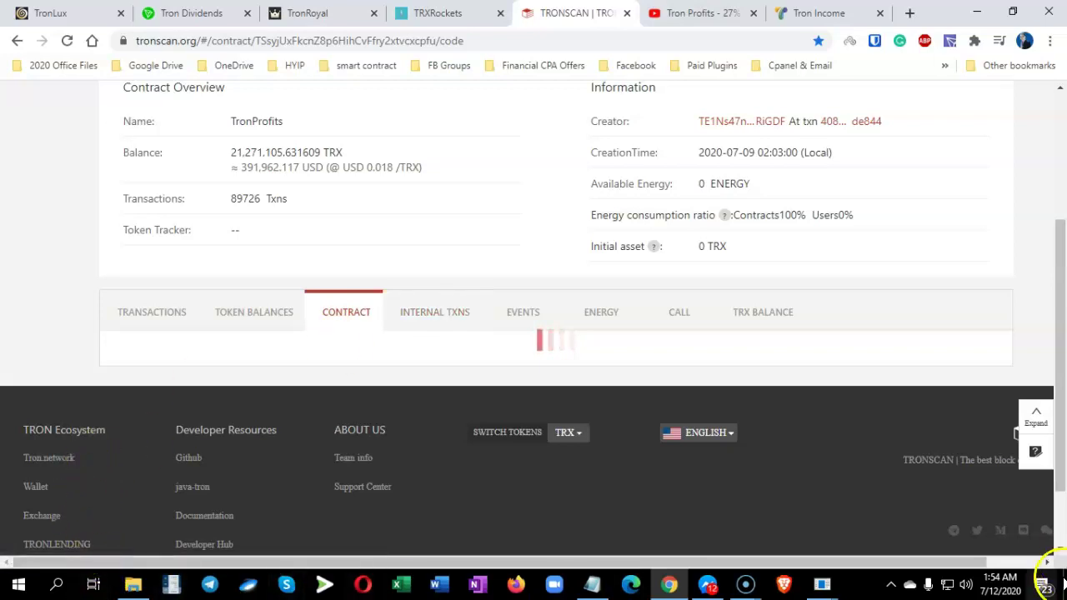
{"action": "mouse_move", "coordinate": [1052, 345]}
{"action": "left_mouse_down"}
{"action": "mouse_move", "coordinate": [1055, 254]}
{"action": "mouse_move", "coordinate": [1057, 328]}
{"action": "left_mouse_up"}
{"action": "scroll", "coordinate": [905, 267], "scroll_direction": "up", "scroll_amount": 1}
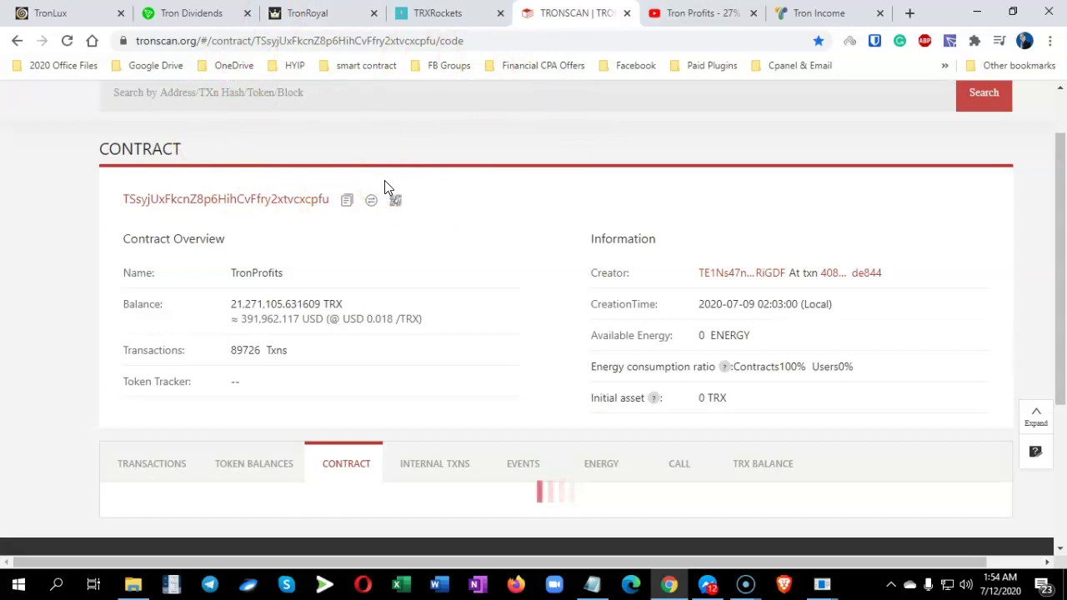
Switch to the TronLux site and withdraw the available TRX earnings.
{"action": "left_click", "coordinate": [52, 12]}
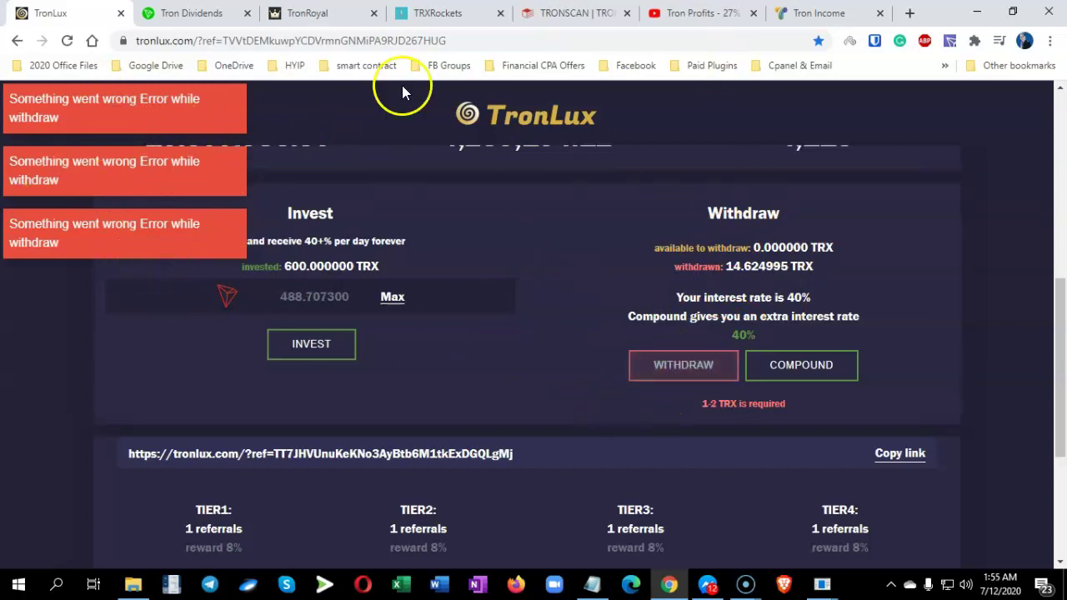
{"action": "left_click", "coordinate": [677, 367]}
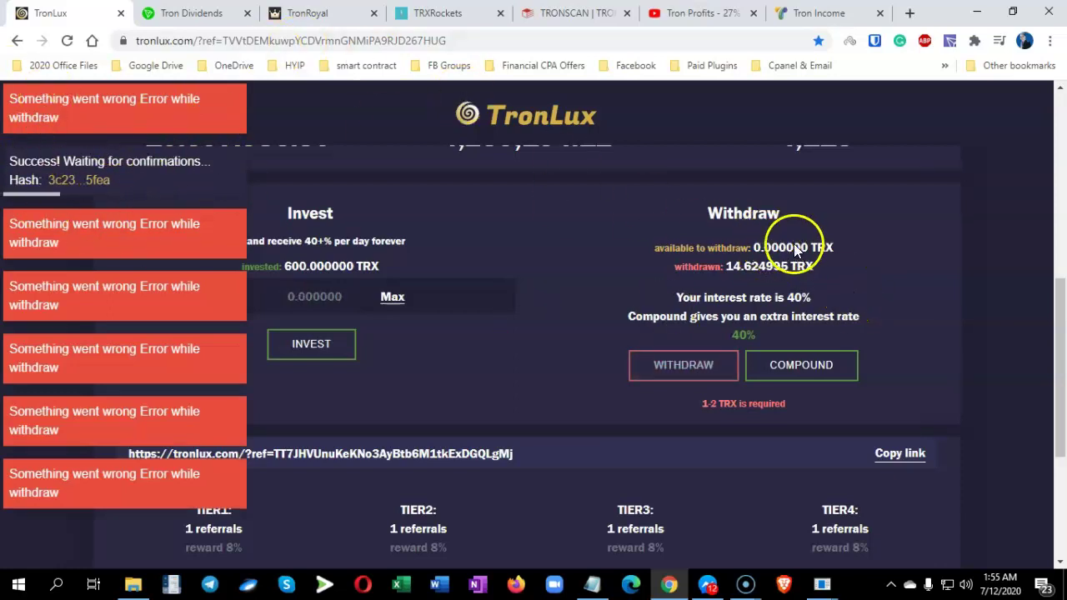
{"action": "left_click", "coordinate": [37, 167]}
Refresh the TronWallet extension, check its TRX balance and history for the TronLux payout, and close the wallet.
{"action": "left_click", "coordinate": [950, 41]}
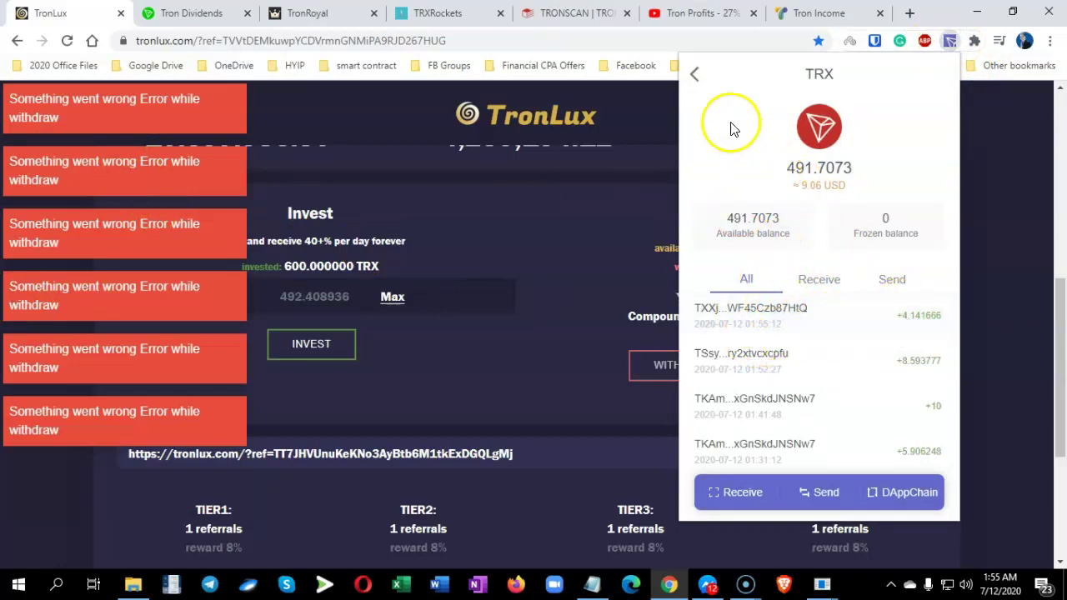
{"action": "left_click", "coordinate": [695, 73]}
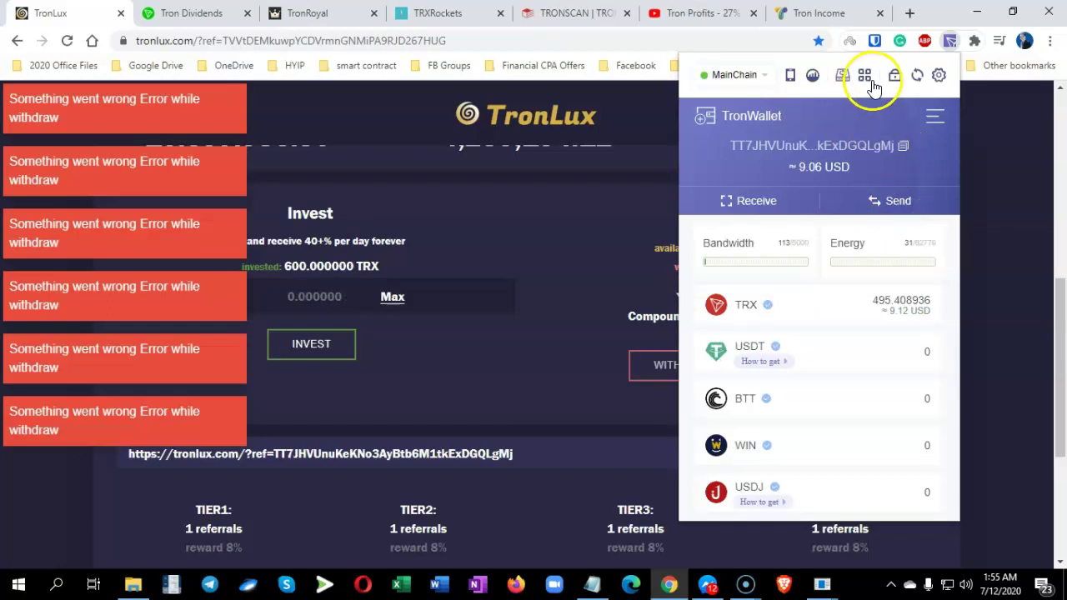
{"action": "left_click", "coordinate": [916, 75]}
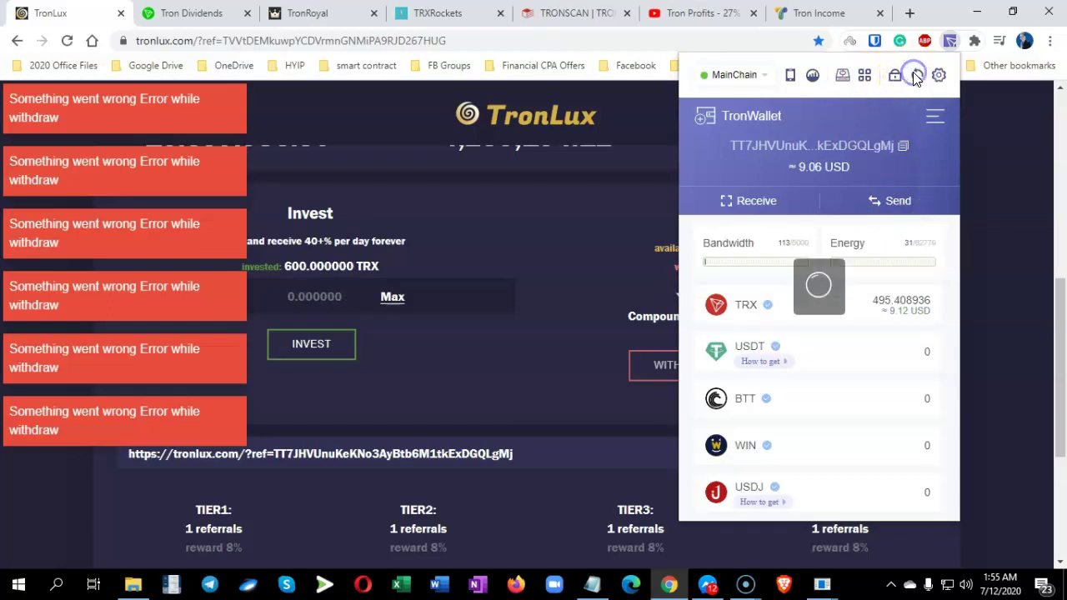
{"action": "left_click", "coordinate": [871, 310]}
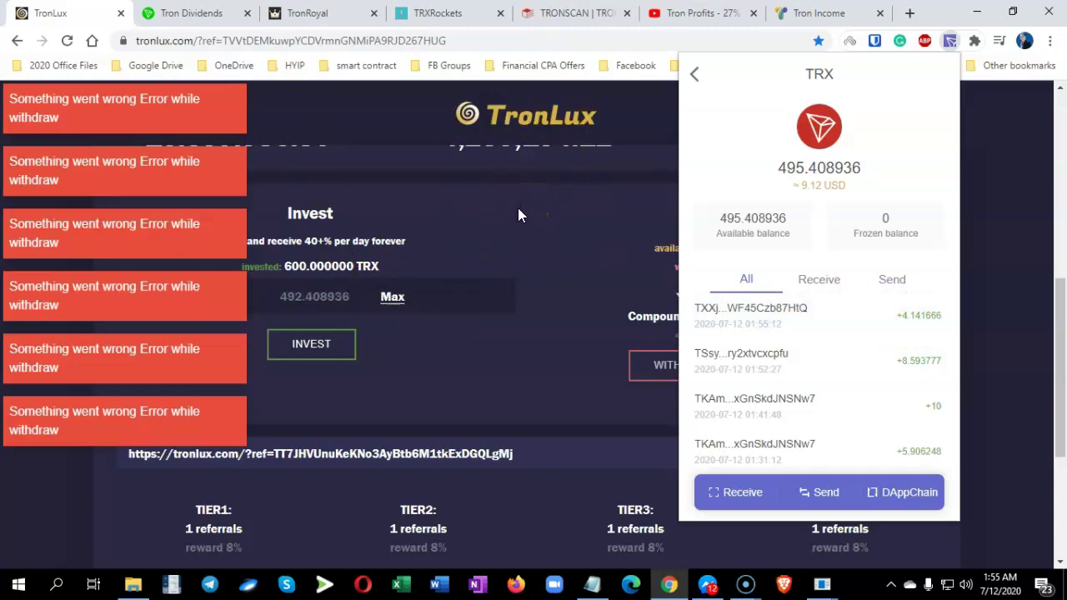
{"action": "left_click", "coordinate": [554, 164]}
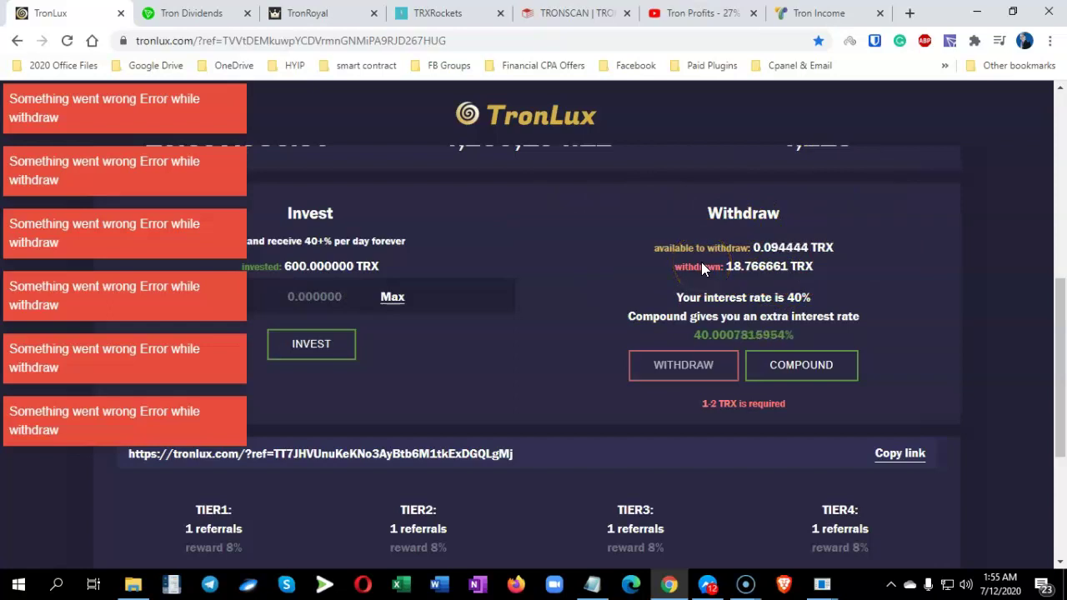
{"action": "left_click", "coordinate": [640, 250]}
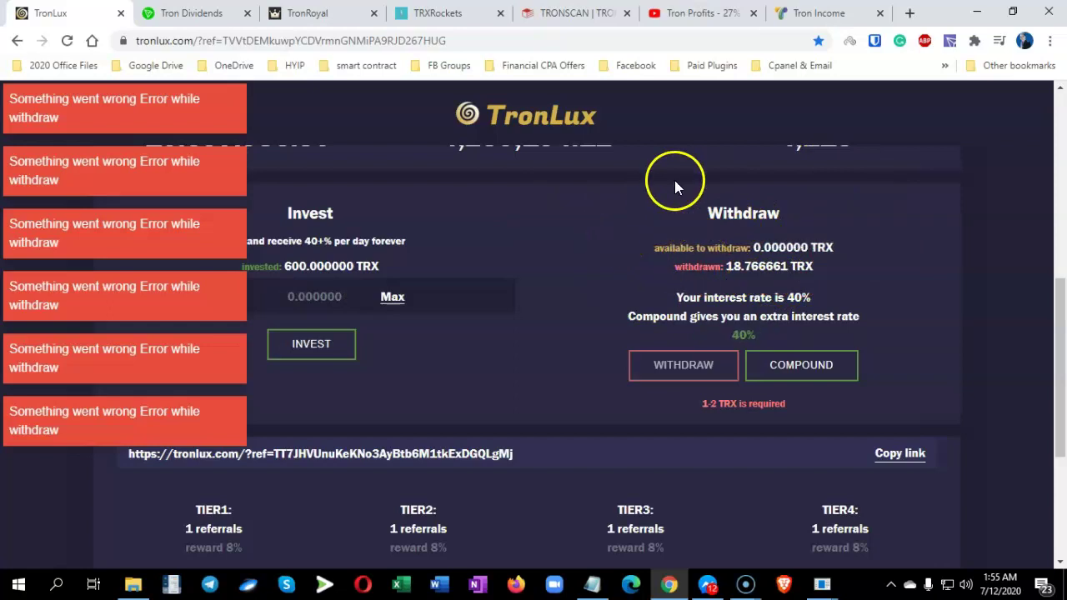